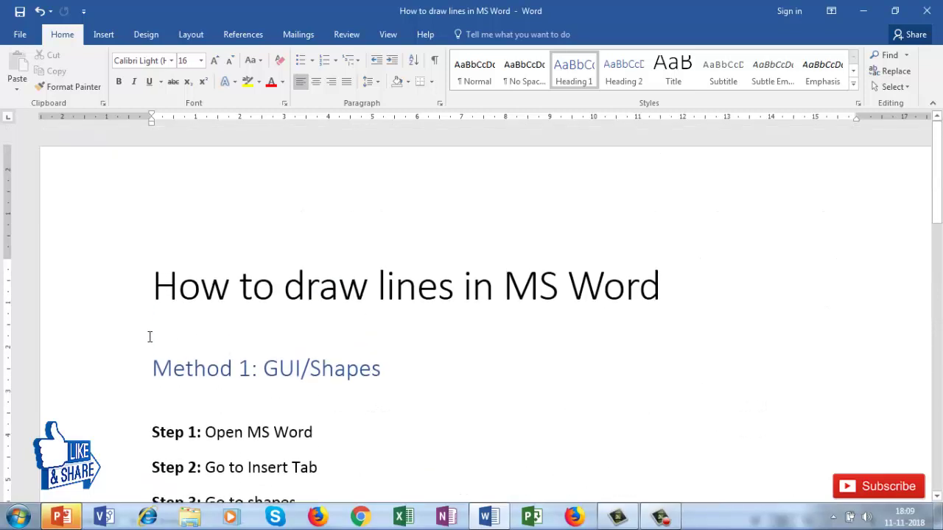
- Pick the straight Line shape from the Insert tab's Shapes gallery
scroll(164, 327, "down", 3)
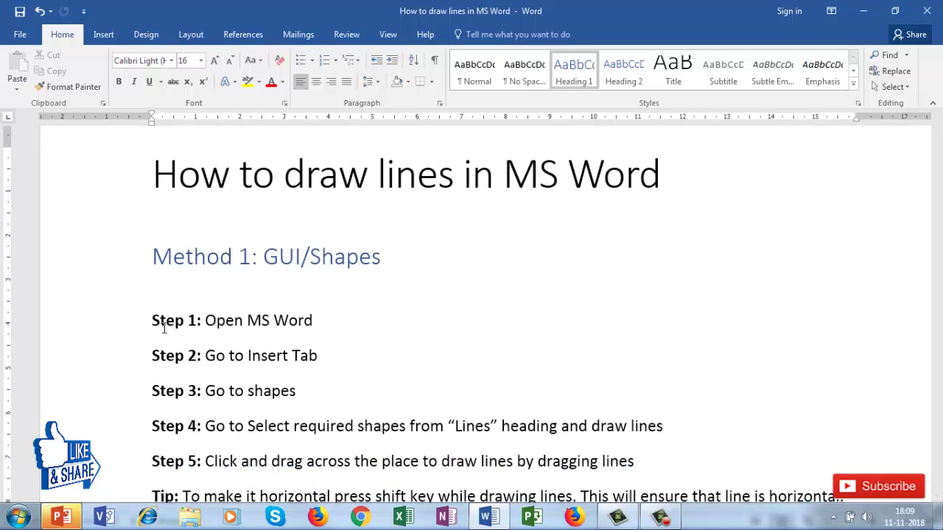
scroll(261, 272, "down", 2)
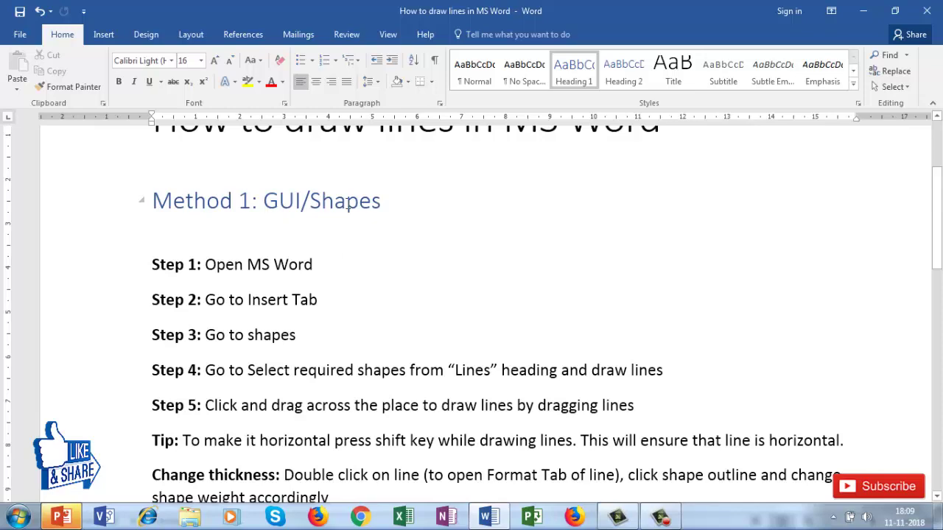
scroll(361, 238, "down", 5)
scroll(285, 243, "up", 4)
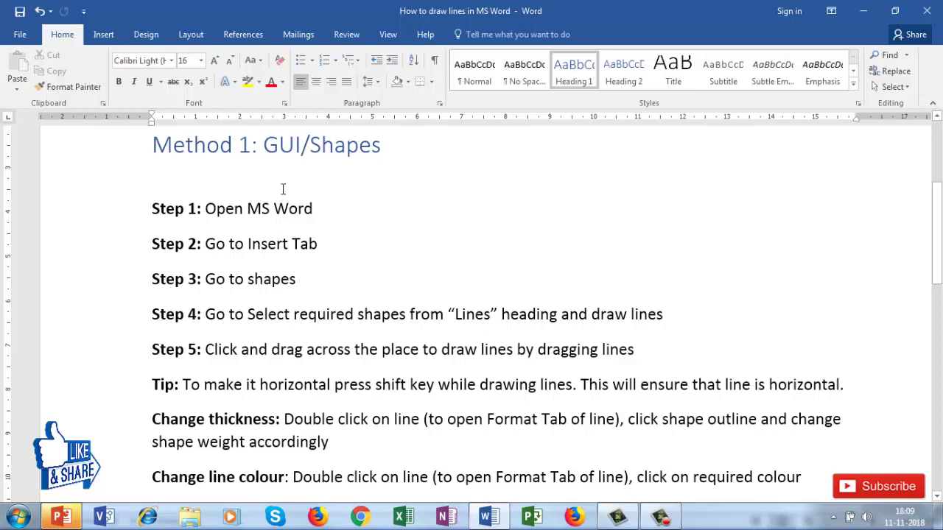
left_click(104, 34)
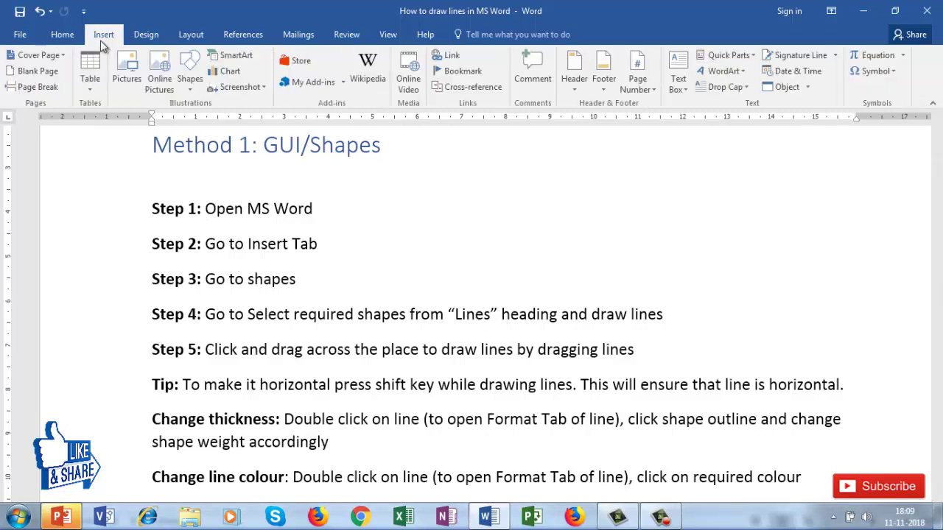
left_click(188, 83)
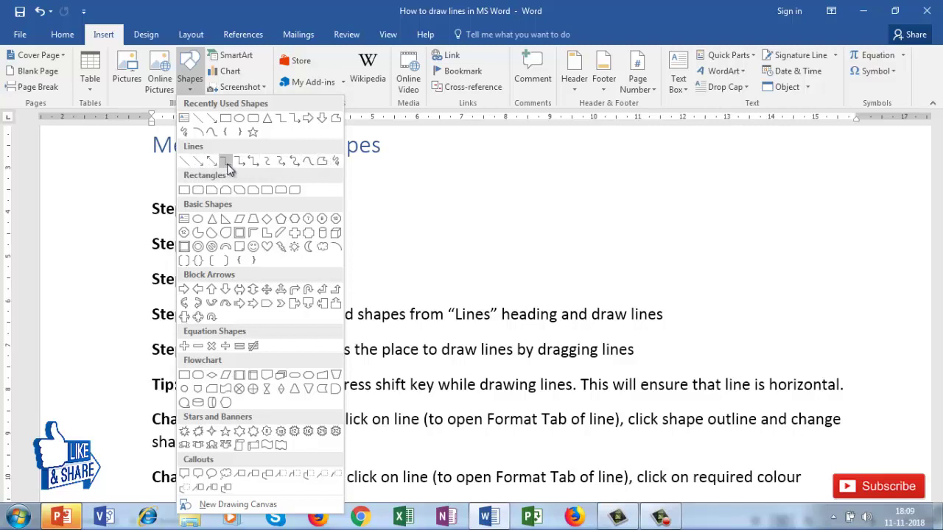
left_click(188, 162)
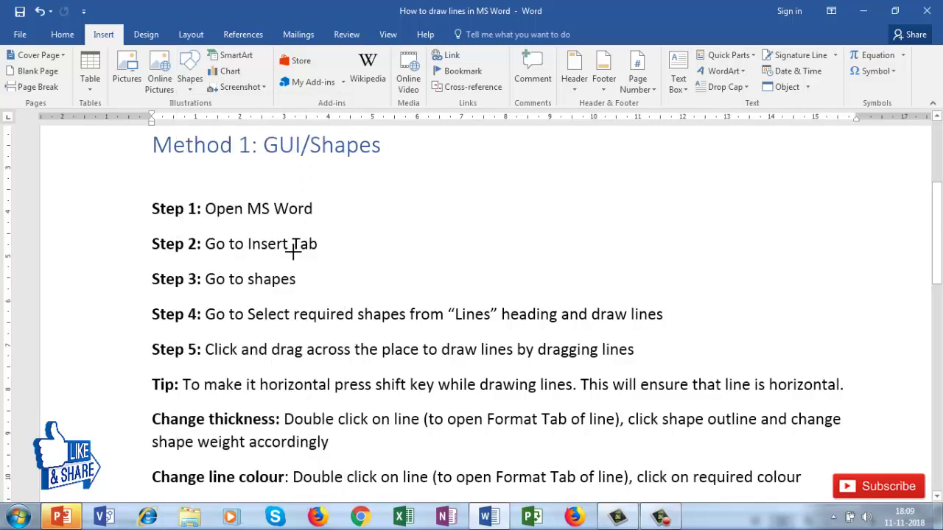
scroll(152, 407, "down", 4)
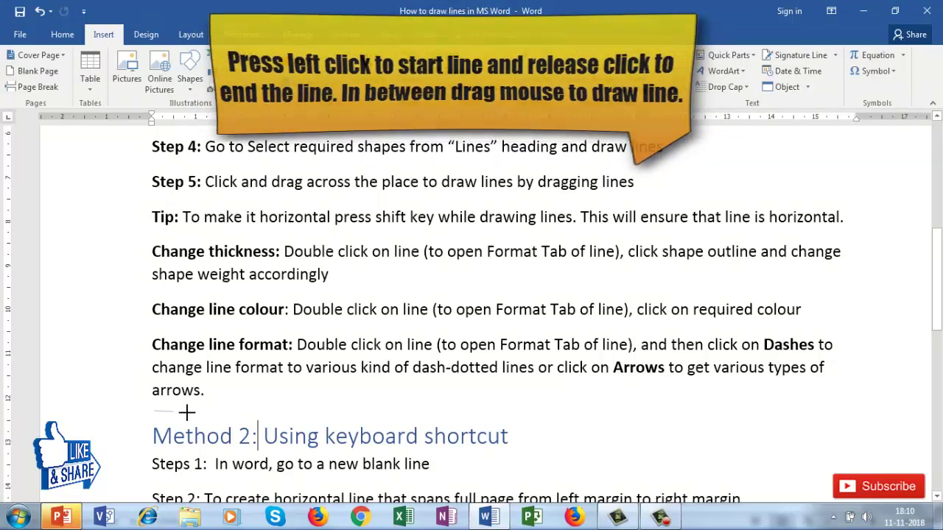
- Draw a line below the 'arrows.' paragraph and adjust it to nearly level, about 14.76 cm wide
mouse_move(154, 410)
left_mouse_down()
mouse_move(264, 405)
mouse_move(296, 418)
mouse_move(864, 410)
left_mouse_up()
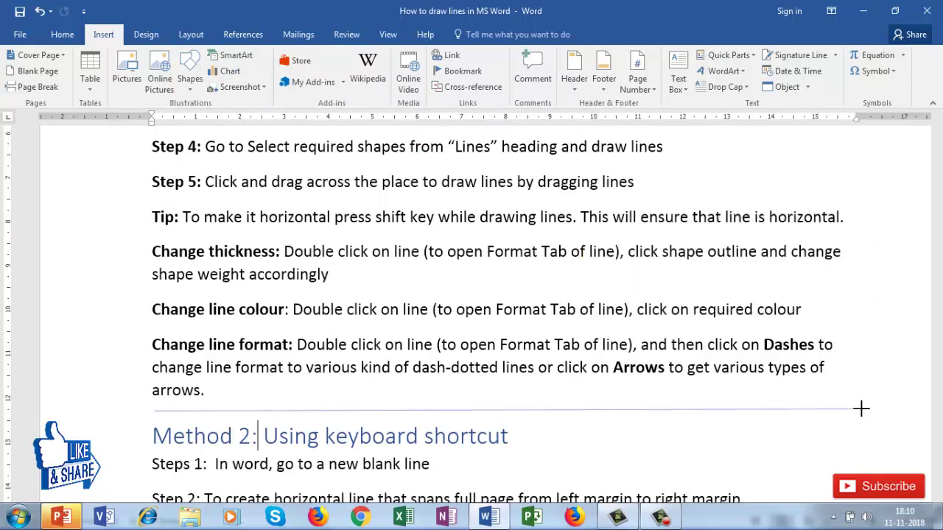
mouse_move(861, 409)
left_mouse_down()
mouse_move(810, 413)
mouse_move(844, 404)
left_mouse_up()
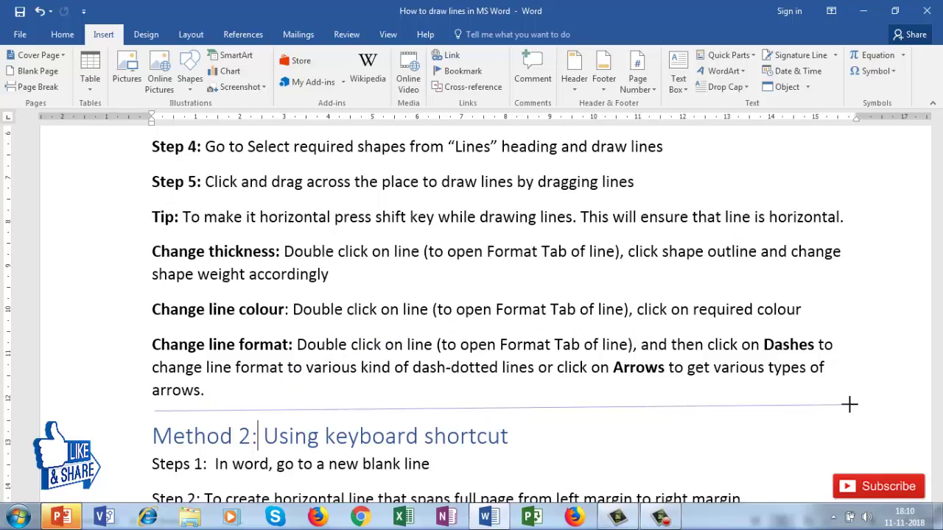
mouse_move(849, 404)
left_mouse_down()
mouse_move(840, 328)
mouse_move(854, 411)
left_mouse_up()
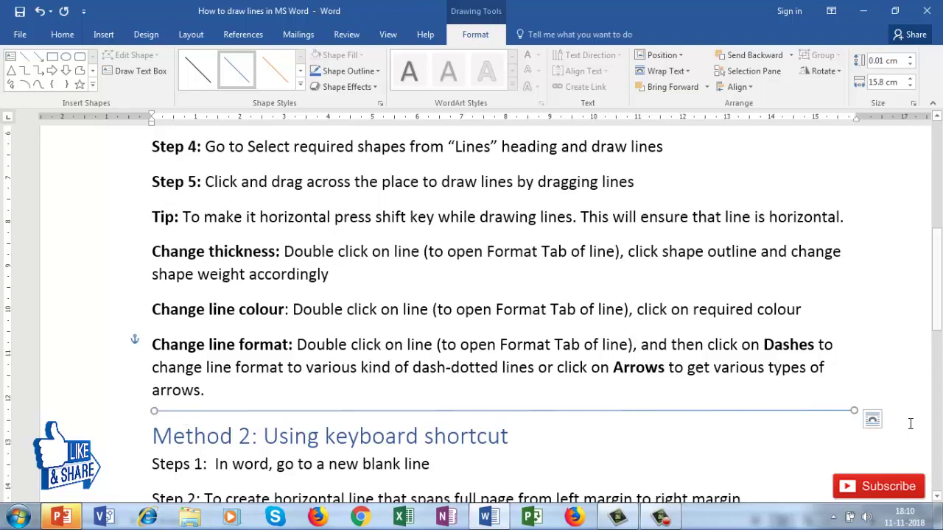
left_click_drag(854, 410, 806, 277)
left_click_drag(638, 247, 820, 404)
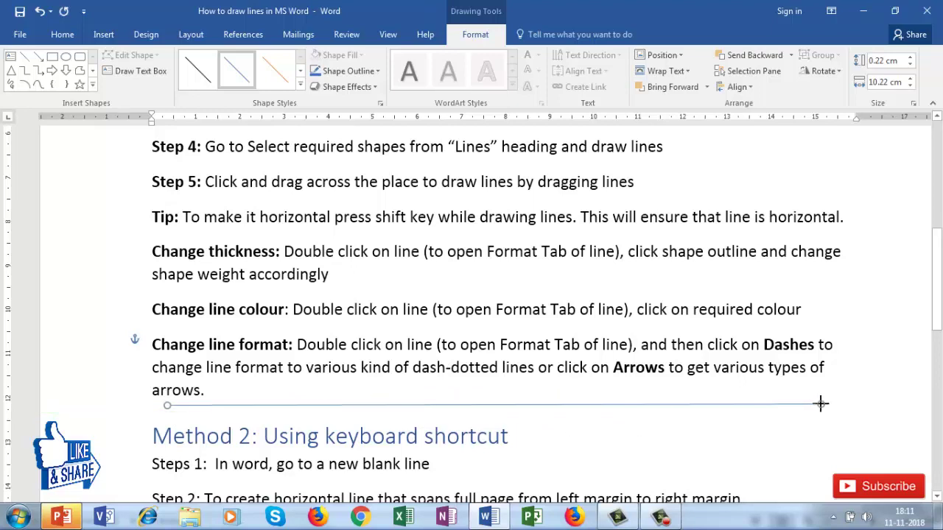
left_click_drag(732, 406, 723, 408)
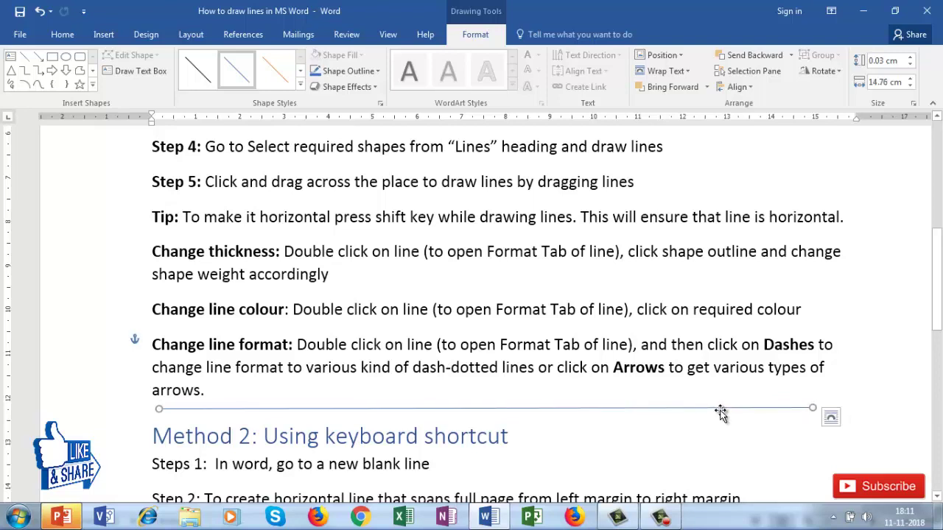
- Remove the first line and choose the Line shape from Insert > Shapes again
key("Escape")
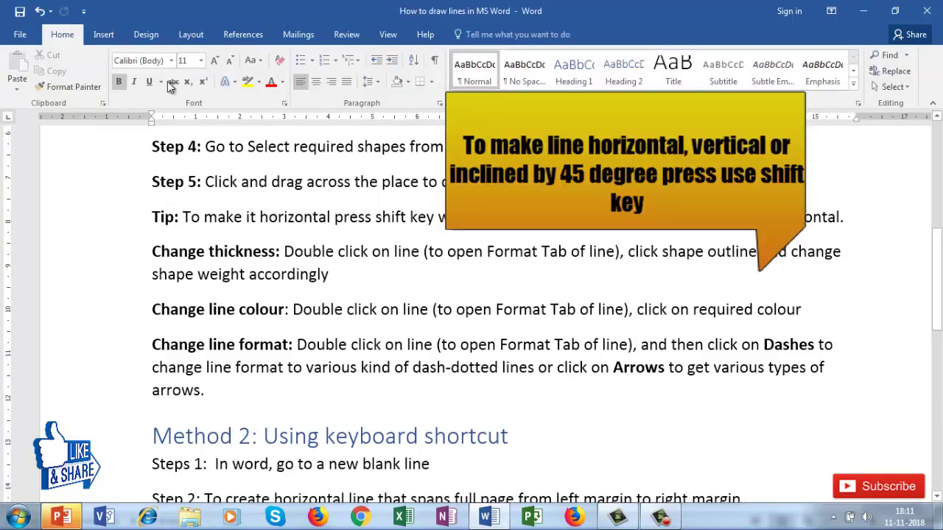
left_click(101, 36)
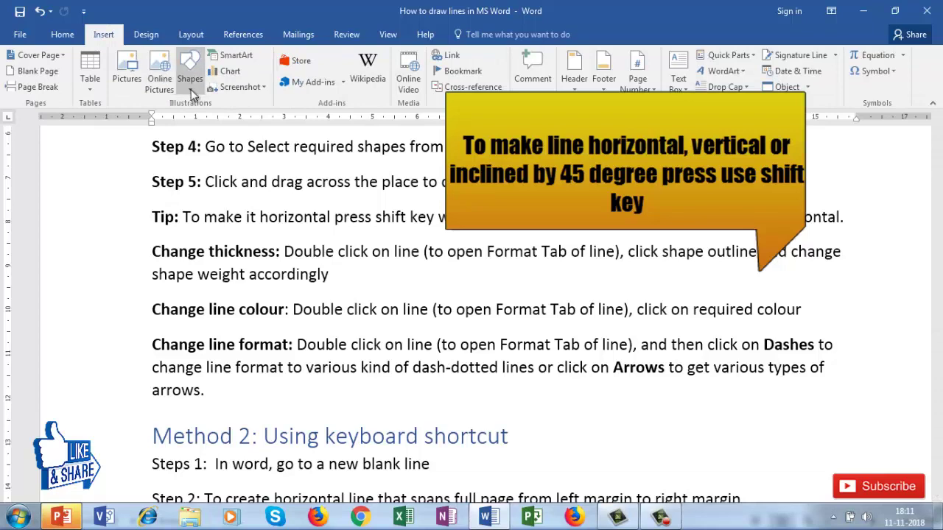
left_click(190, 89)
left_click(190, 159)
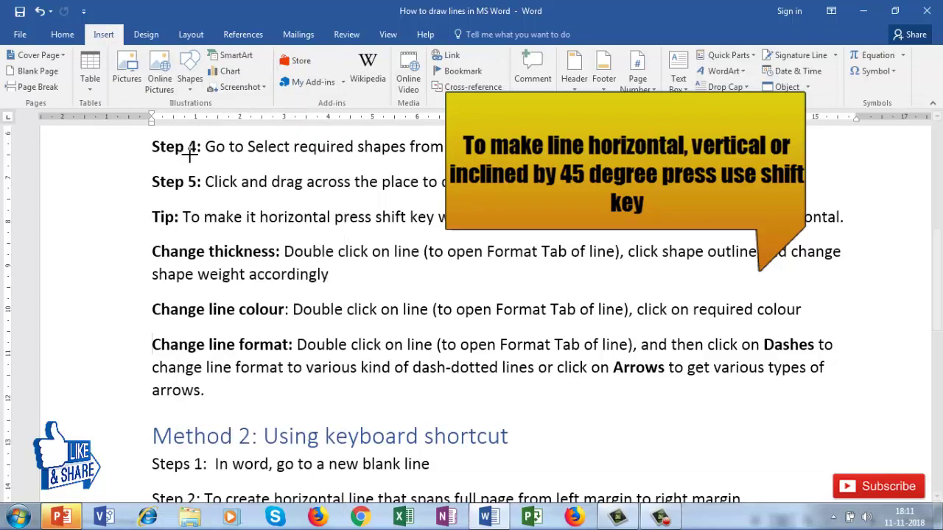
left_click(190, 85)
left_click(189, 159)
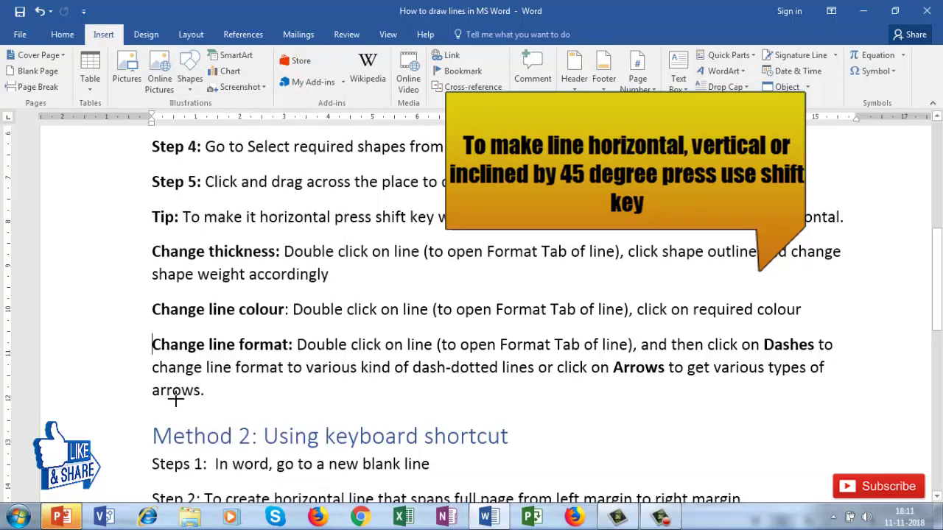
- Hold Shift to draw a perfectly level 15.79 cm line below the 'arrows.' paragraph
left_click_drag(152, 410, 843, 379)
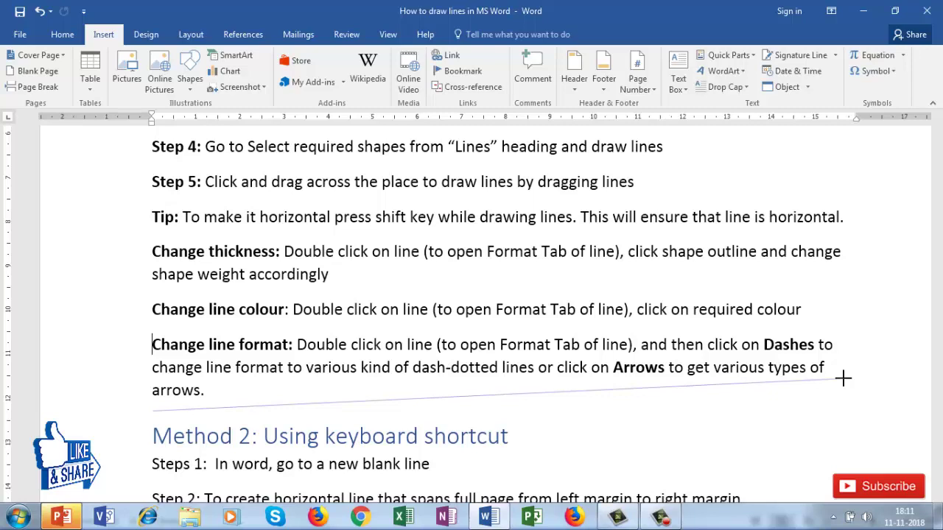
key("shift")
mouse_move(844, 378)
left_mouse_down()
mouse_move(844, 414)
mouse_move(837, 368)
mouse_move(841, 403)
mouse_move(852, 407)
mouse_move(859, 366)
mouse_move(865, 406)
mouse_move(695, 200)
mouse_move(631, 193)
mouse_move(623, 213)
mouse_move(596, 180)
mouse_move(324, 210)
mouse_move(100, 190)
mouse_move(668, 450)
mouse_move(845, 440)
mouse_move(520, 431)
mouse_move(486, 214)
mouse_move(372, 221)
mouse_move(329, 248)
mouse_move(109, 214)
mouse_move(282, 290)
mouse_move(675, 426)
mouse_move(851, 432)
left_mouse_up()
scroll(631, 194, "up", 1)
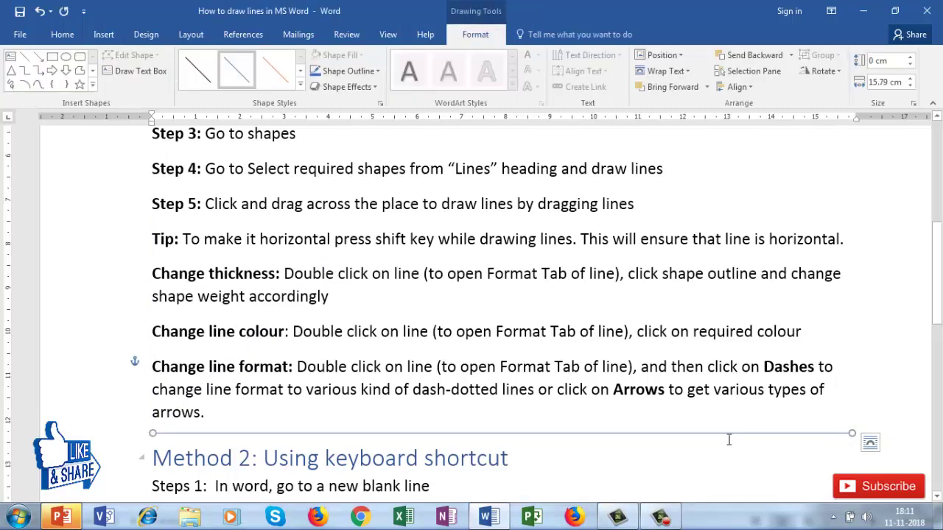
left_click(618, 429)
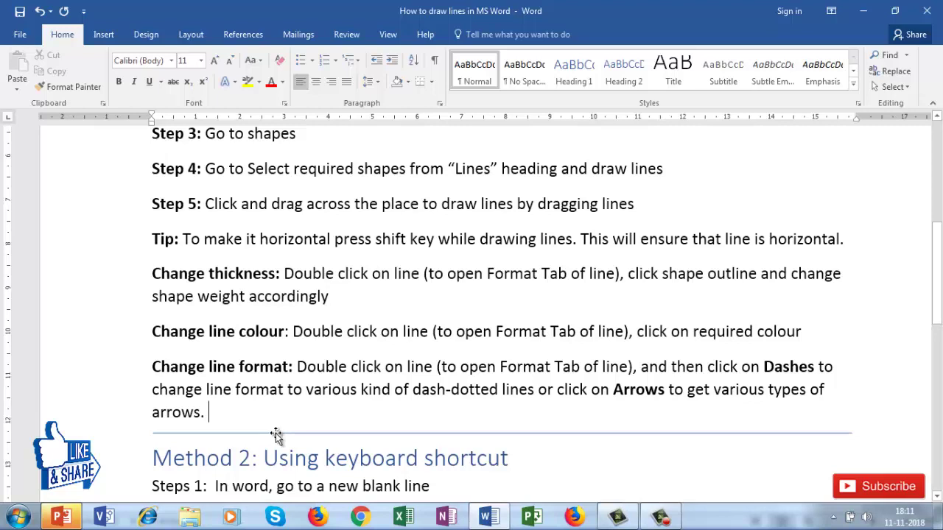
left_click(364, 433)
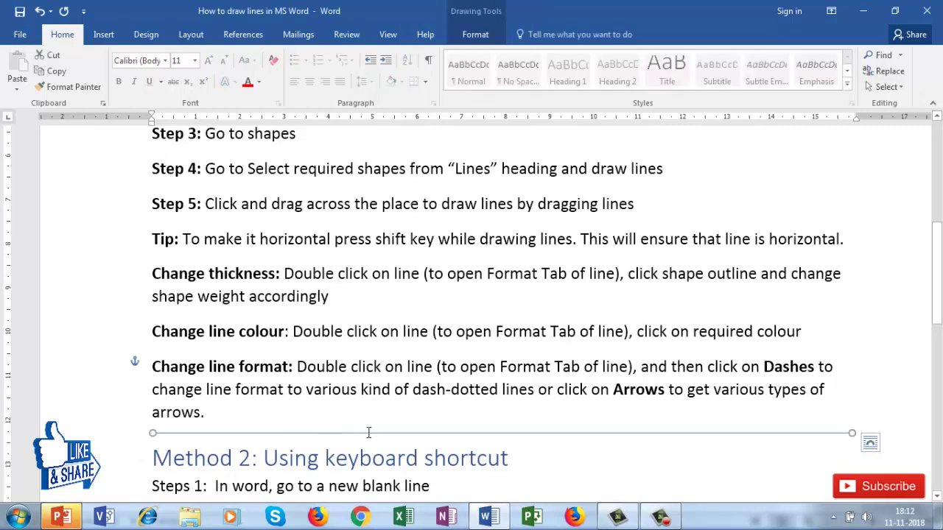
left_click(369, 433)
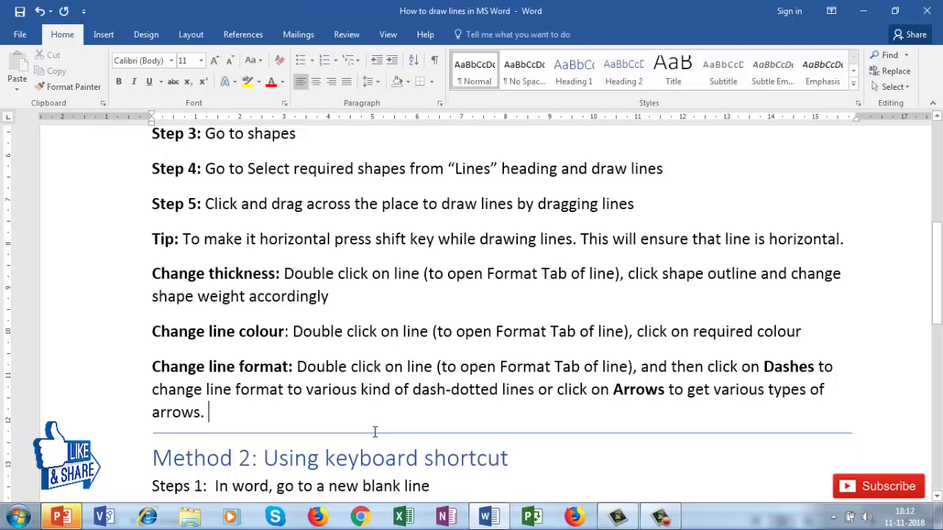
double_click(348, 431)
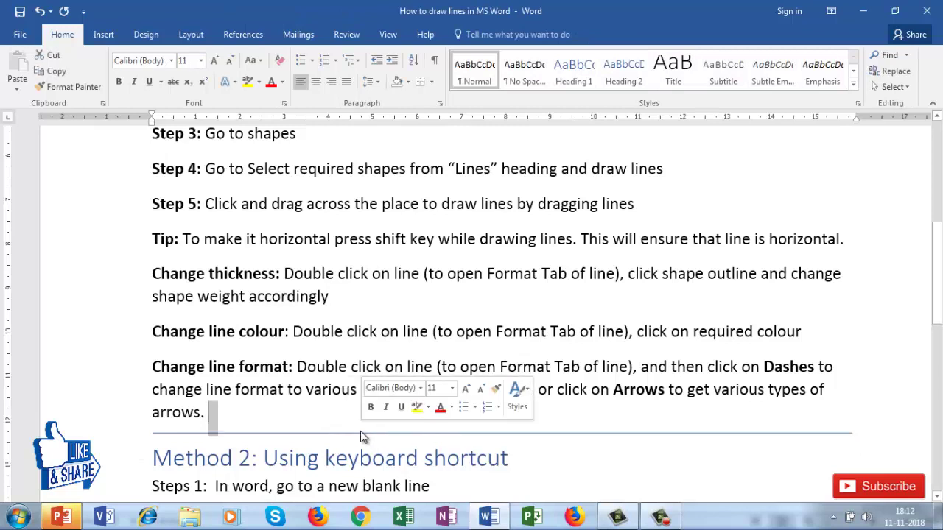
triple_click(361, 431)
left_click(361, 431)
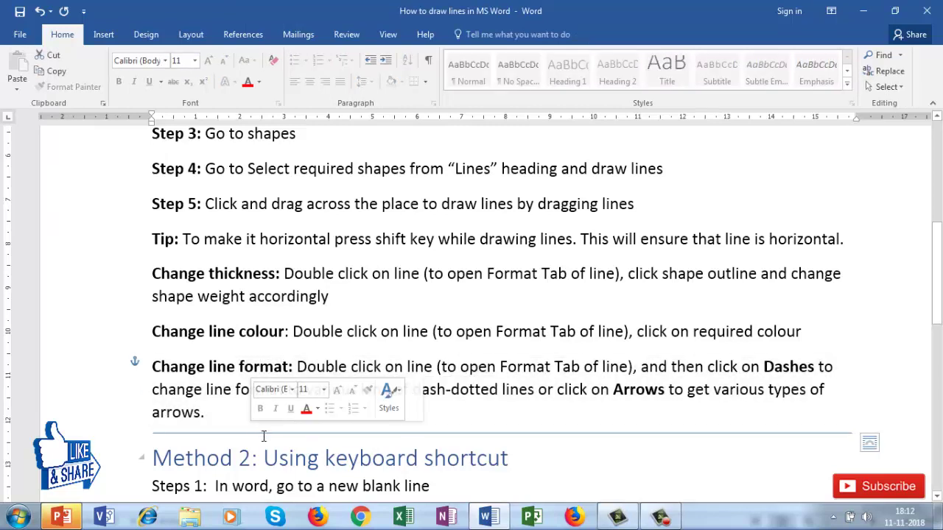
left_click(181, 434)
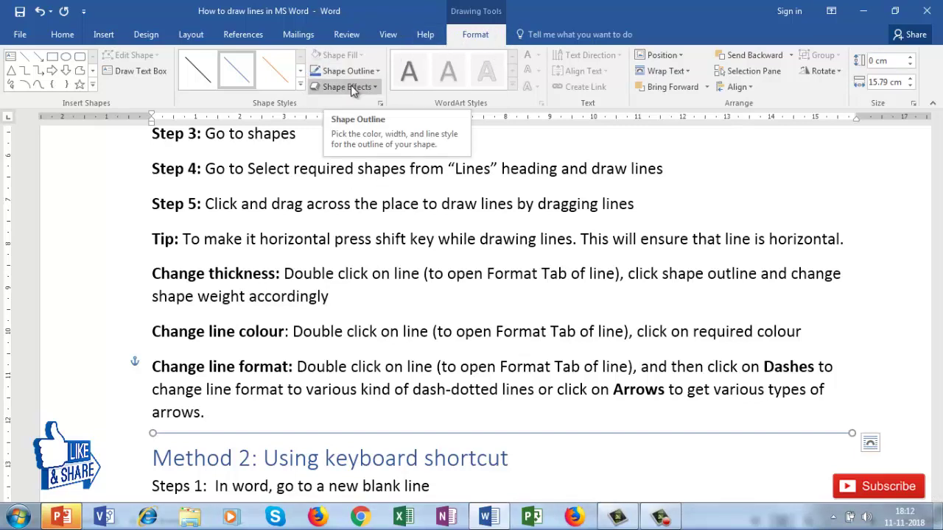
- Change the horizontal line's outline colour from blue to Black
left_click(377, 72)
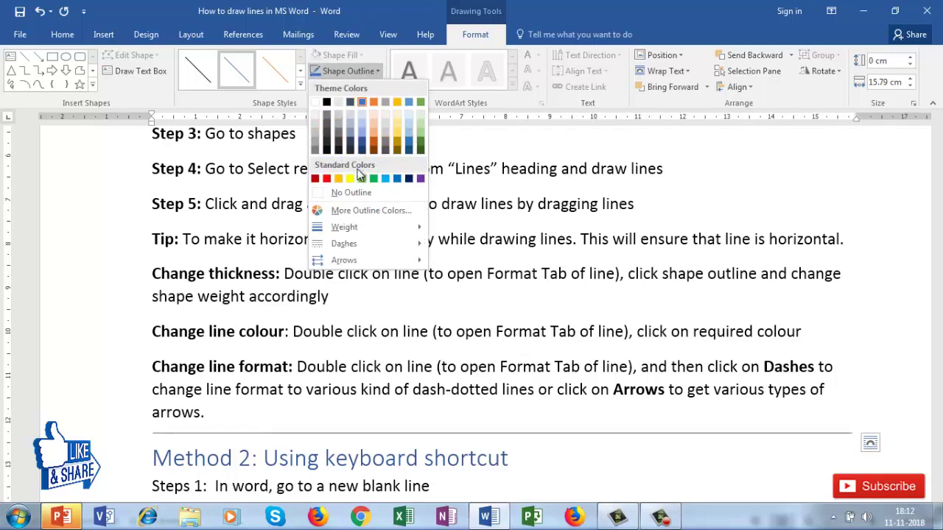
left_click(361, 211)
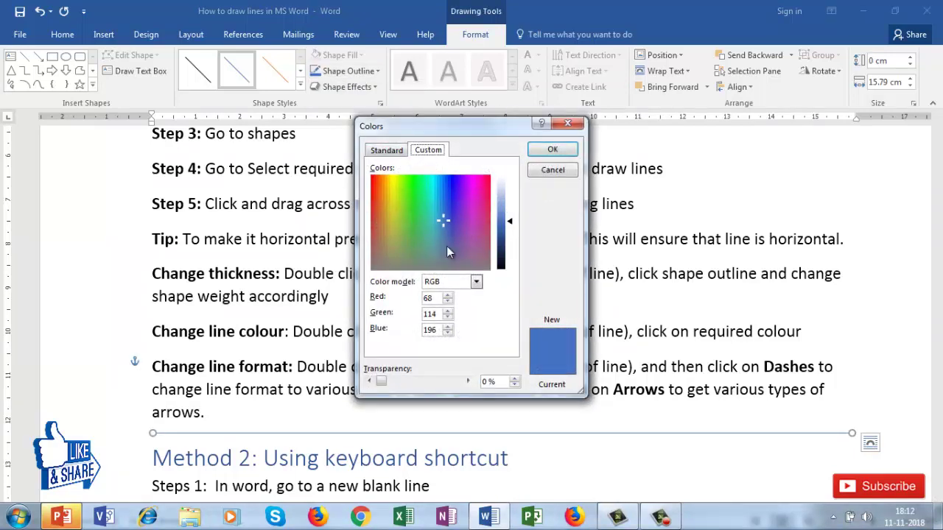
left_click(553, 171)
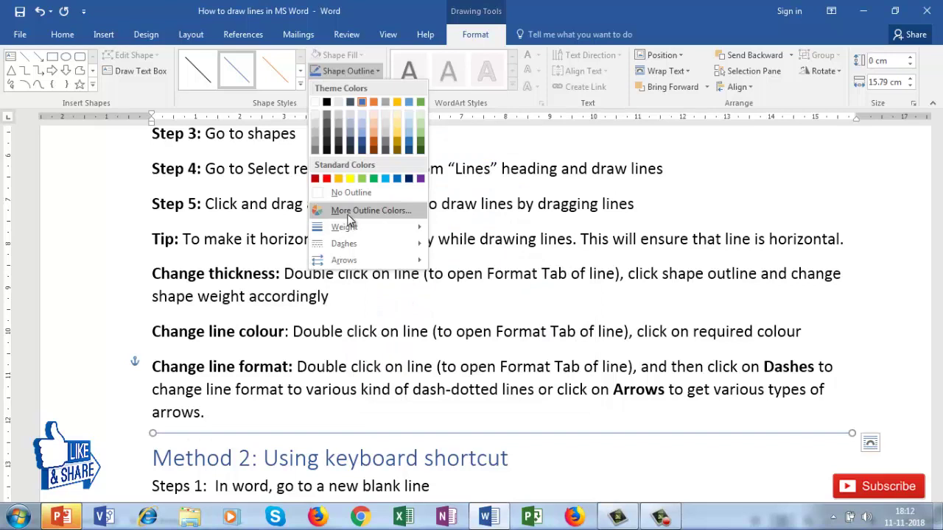
left_click(326, 102)
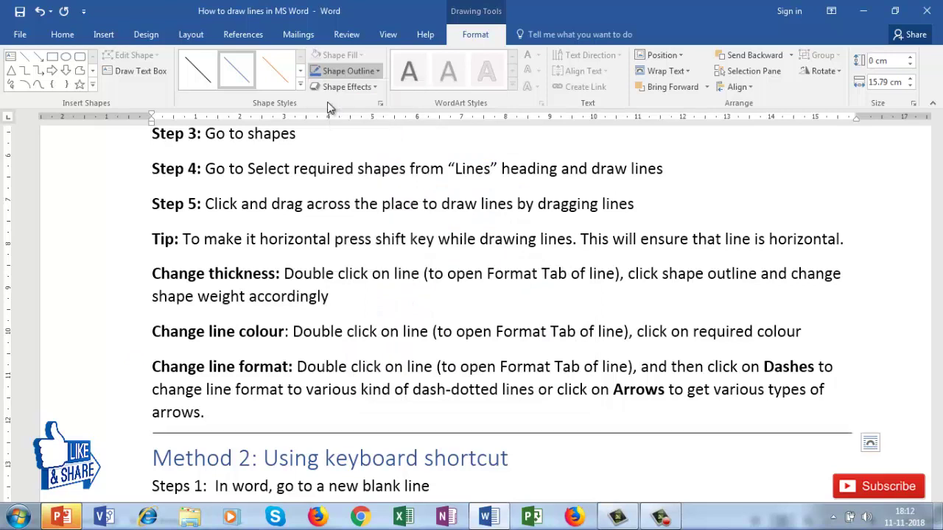
left_click(372, 70)
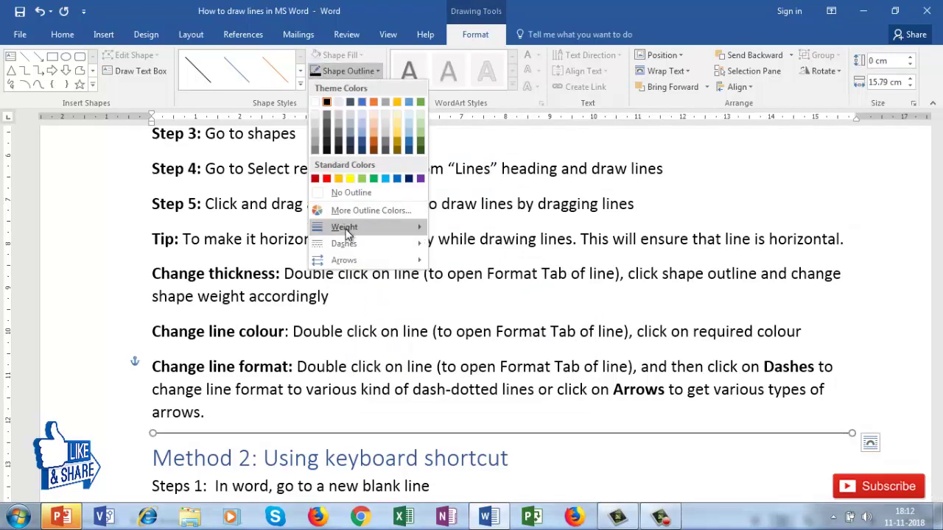
mouse_move(354, 231)
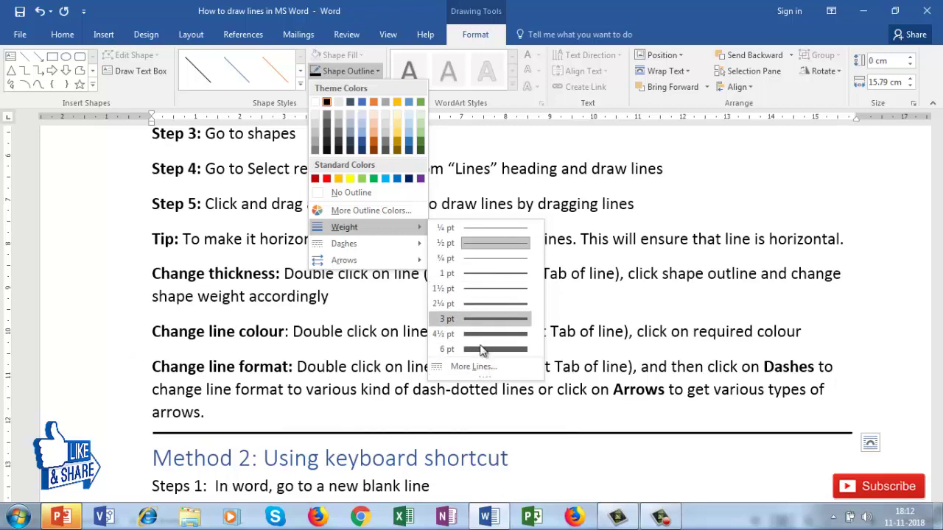
- Set the line weight to 1 pt, check the Format Shape pane, then close it
left_click(486, 273)
left_click(376, 70)
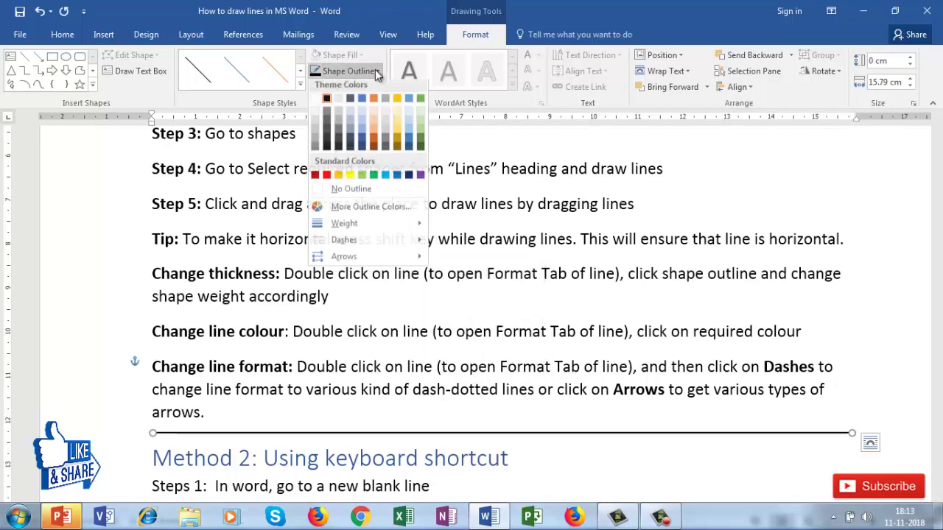
mouse_move(351, 247)
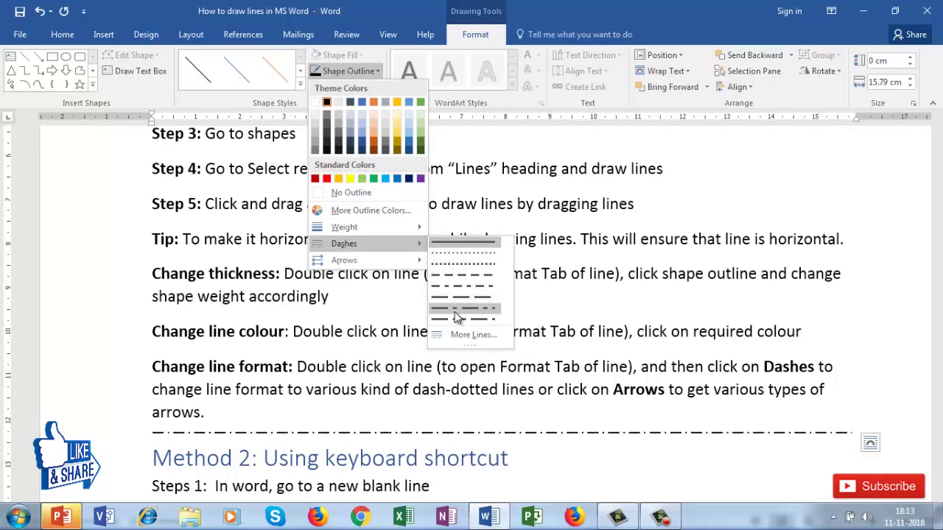
left_click(458, 337)
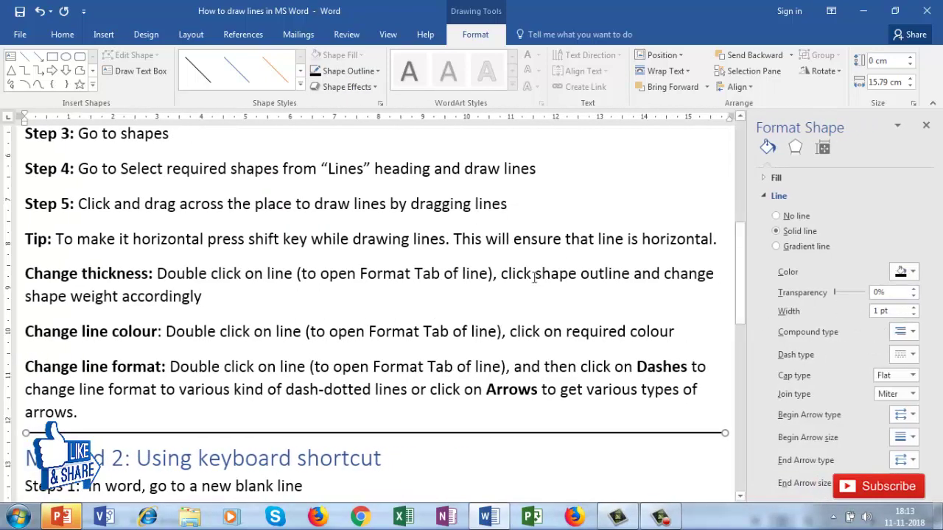
left_click(270, 435)
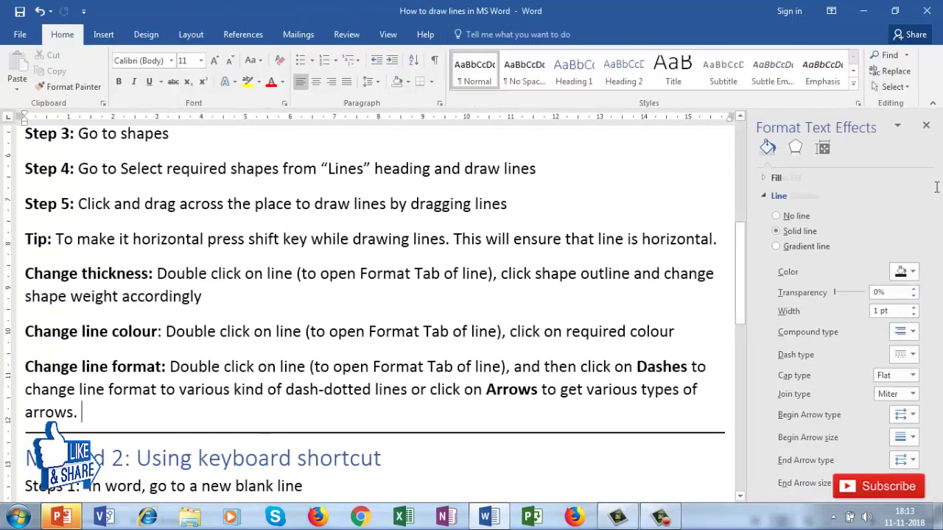
left_click(925, 126)
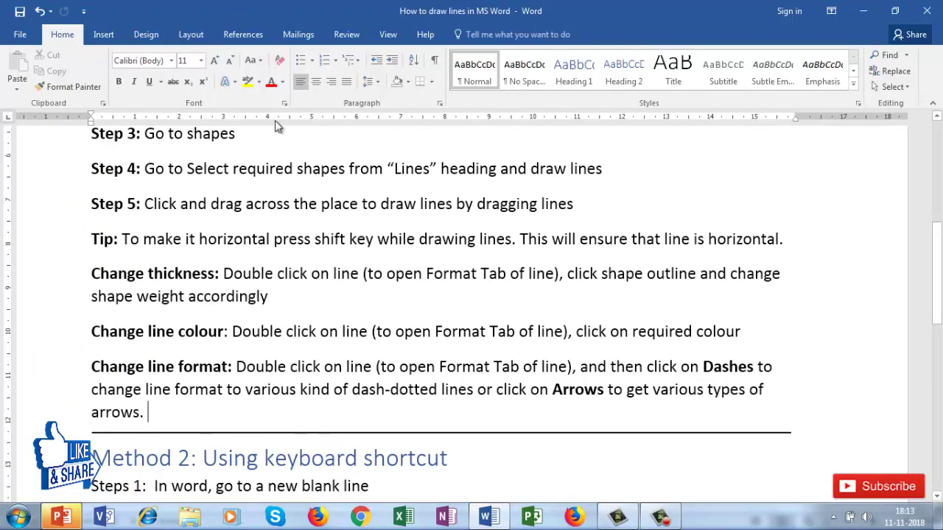
- Select the horizontal line and apply a dashed style from Shape Outline > Dashes
triple_click(259, 437)
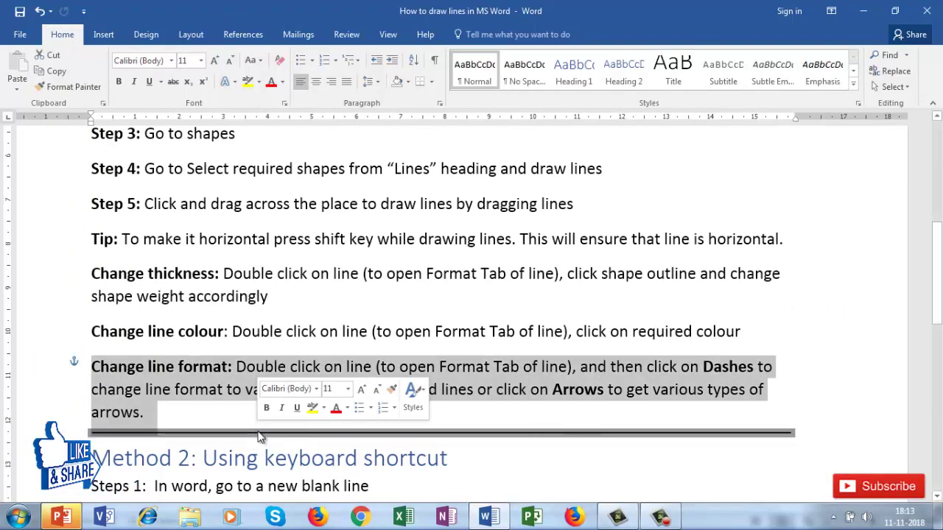
left_click(259, 435)
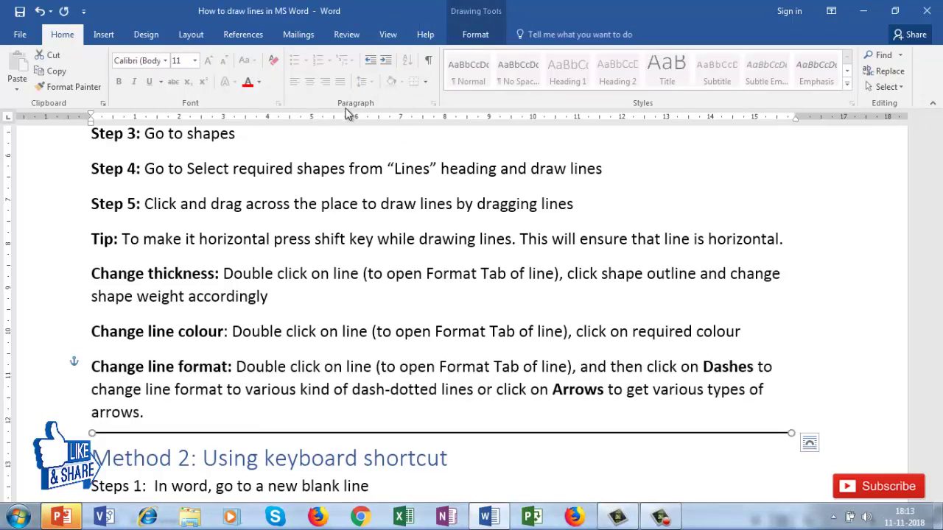
left_click(475, 34)
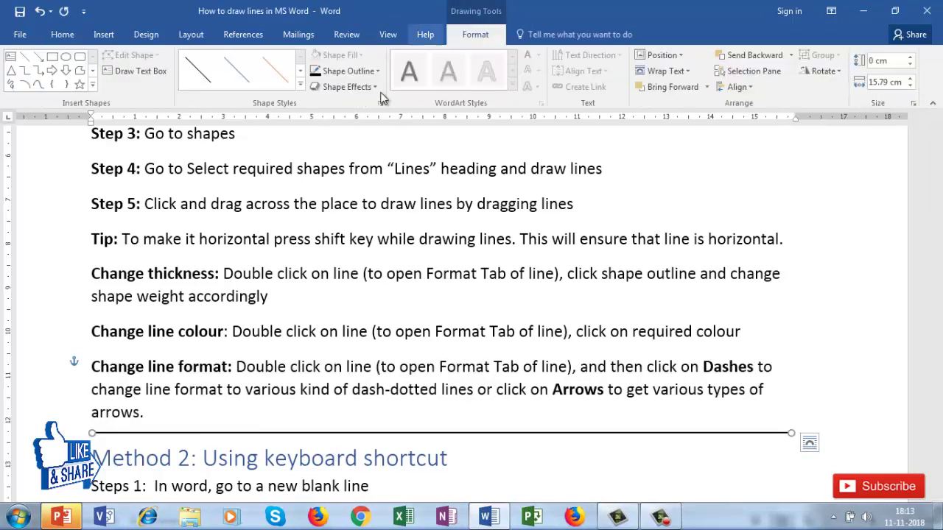
left_click(371, 71)
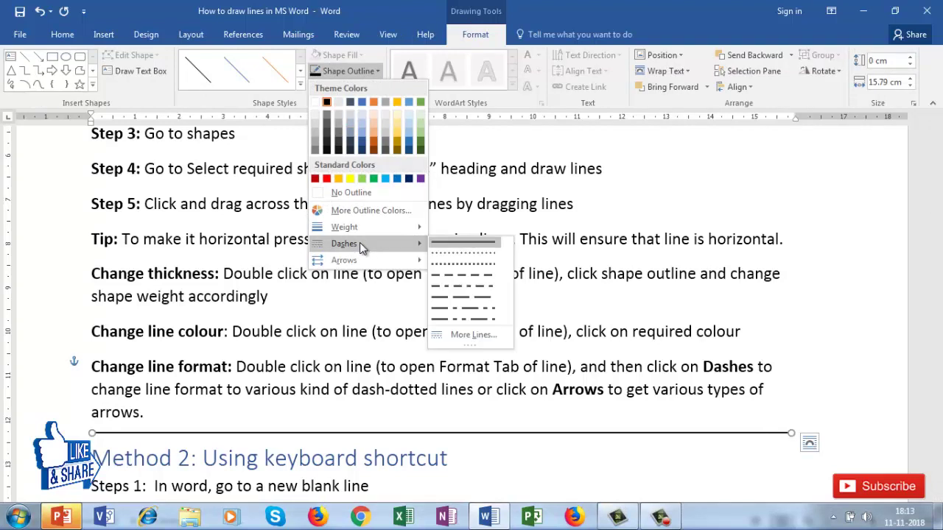
left_click(462, 263)
left_click(372, 72)
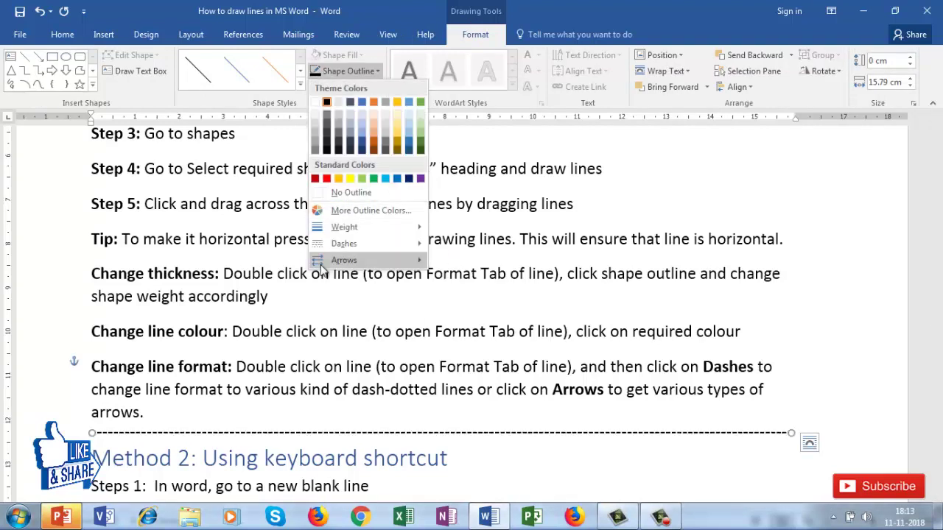
mouse_move(346, 264)
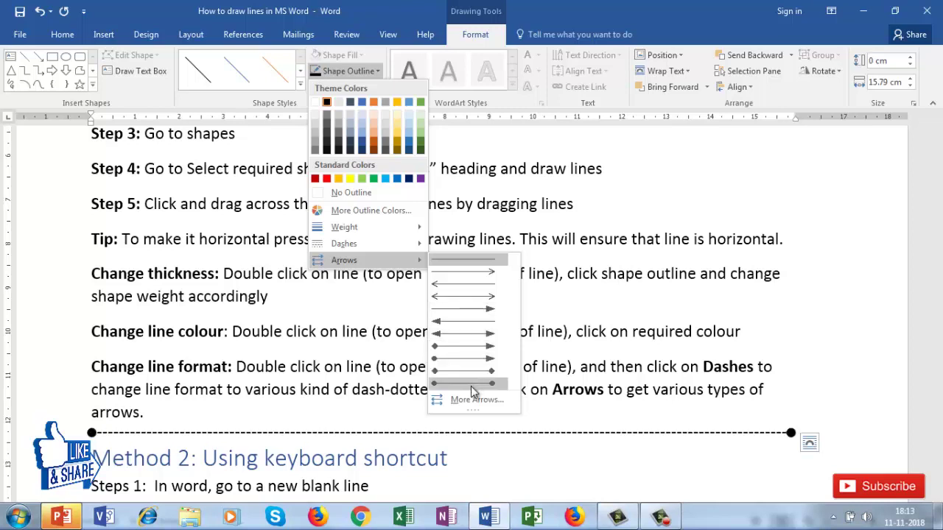
- Give the dashed line the first Outer shadow from Shape Effects > Shadow
left_click(384, 432)
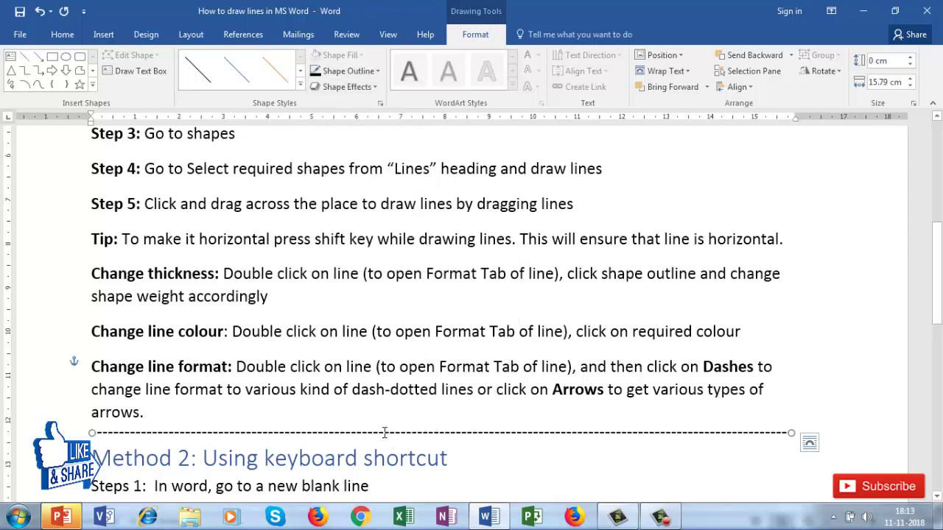
left_click(372, 87)
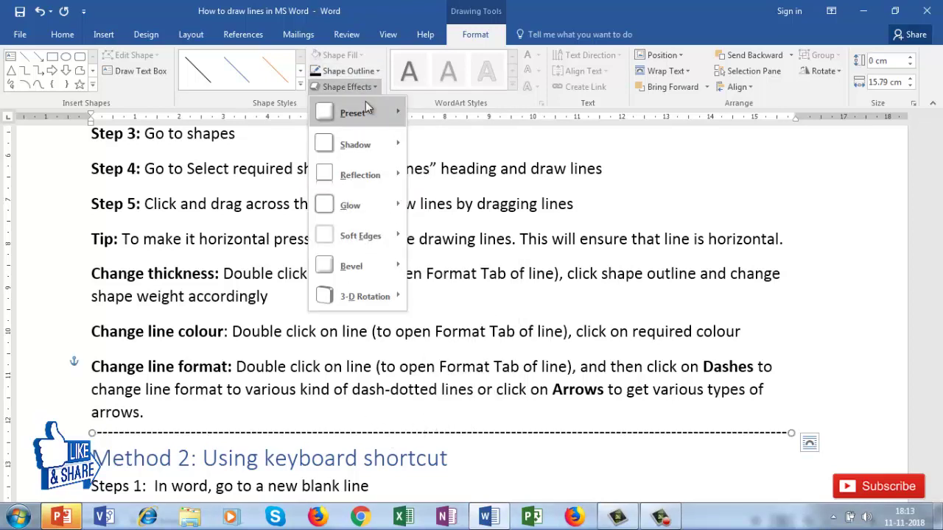
mouse_move(372, 113)
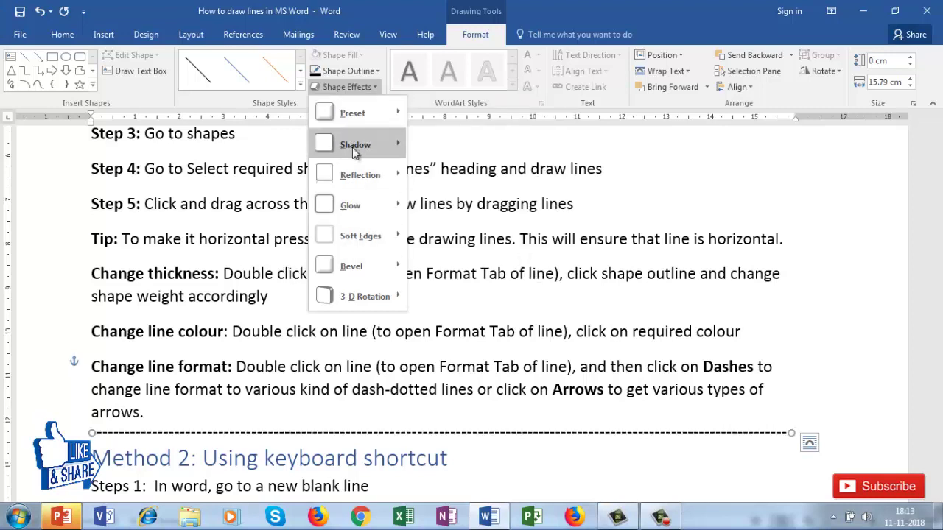
mouse_move(390, 151)
left_click(424, 215)
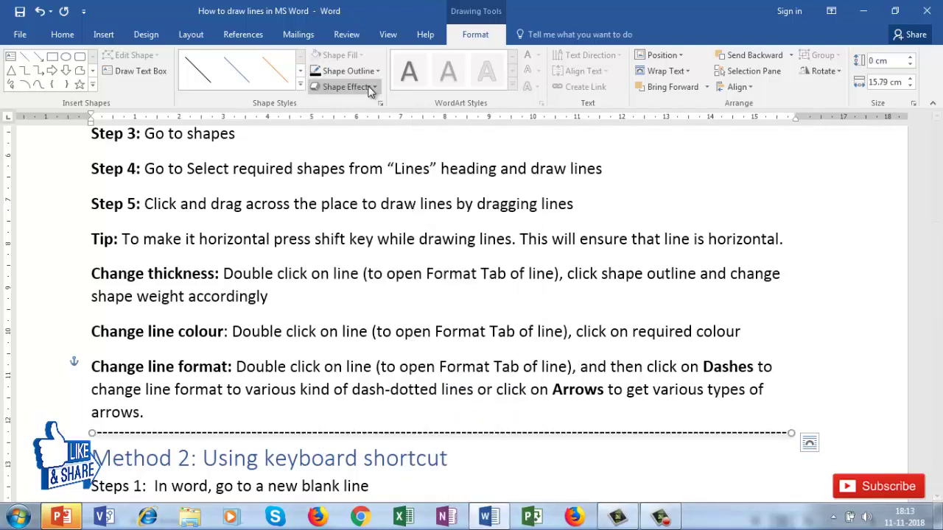
left_click(340, 70)
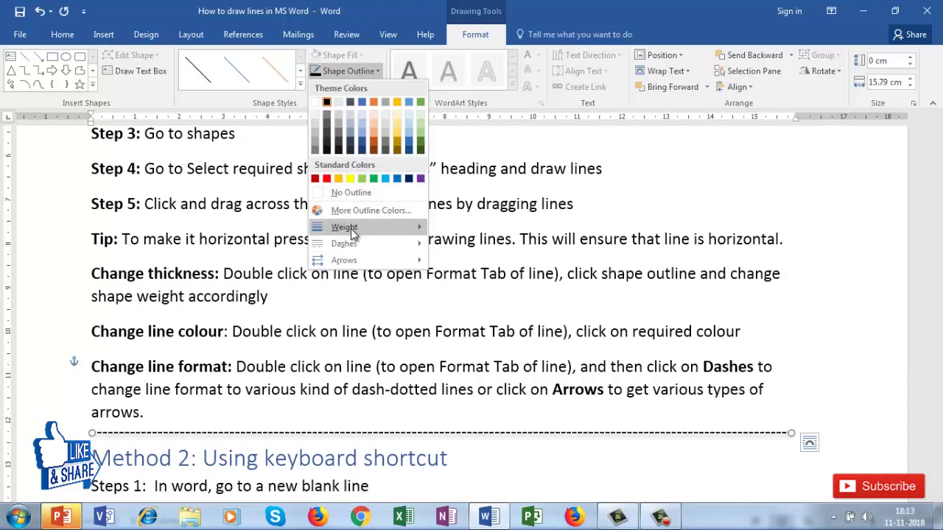
mouse_move(351, 229)
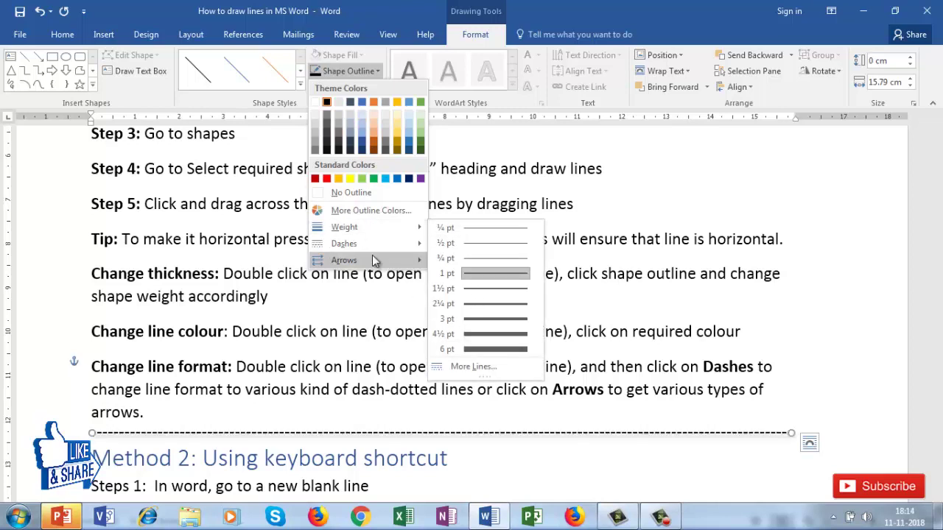
mouse_move(372, 247)
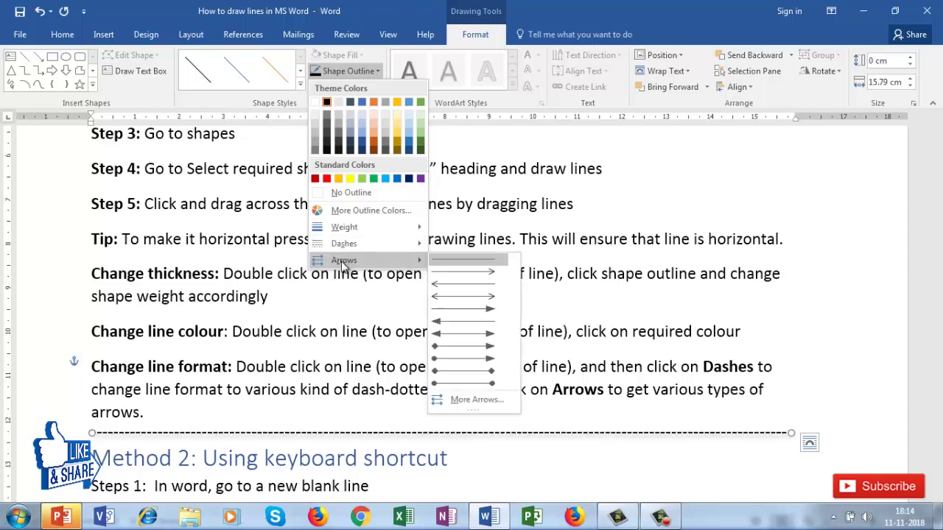
- Delete the empty paragraph under the Method 1 heading and click into the Method 2 steps
left_click(333, 368)
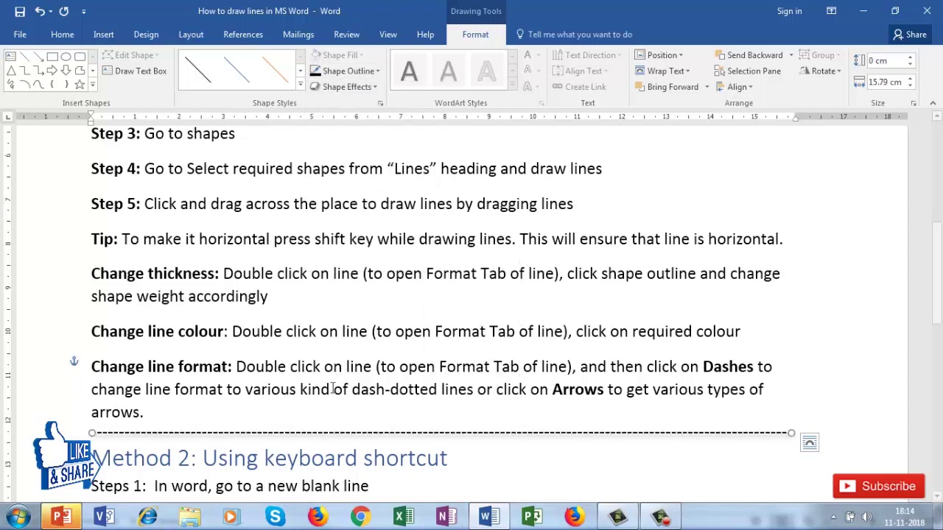
scroll(301, 441, "down", 5)
scroll(320, 350, "down", 1)
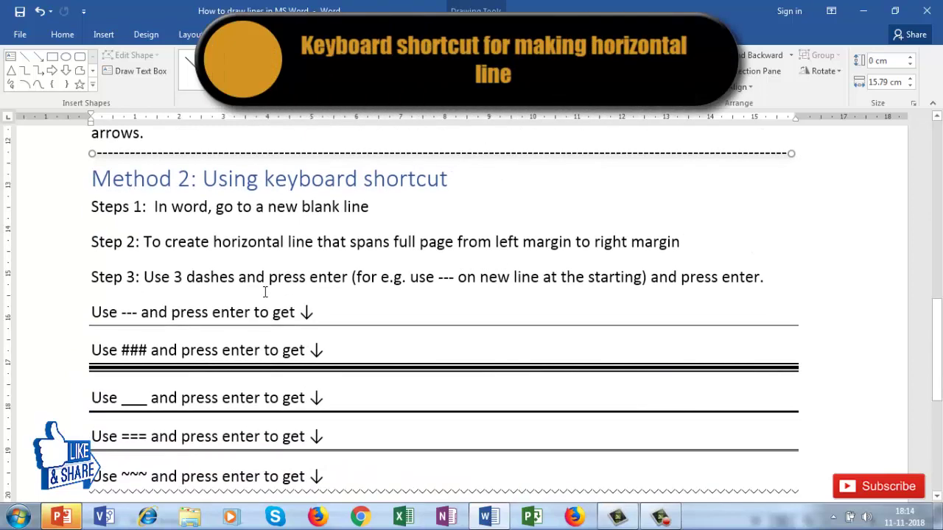
scroll(144, 235, "up", 6)
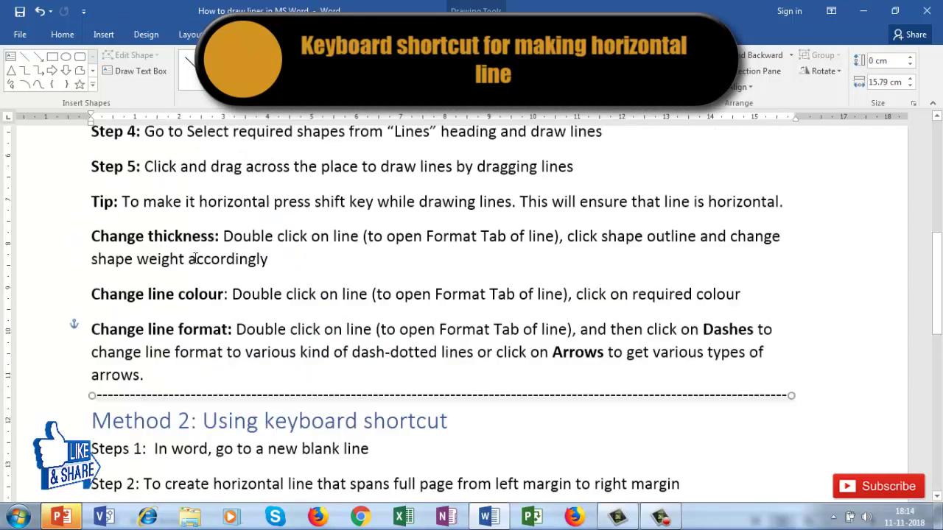
left_click(144, 180)
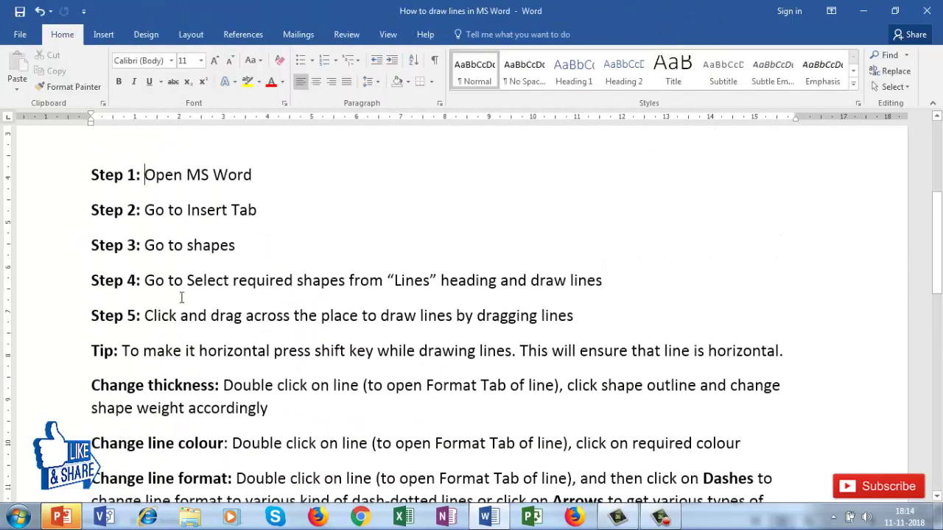
scroll(133, 243, "up", 3)
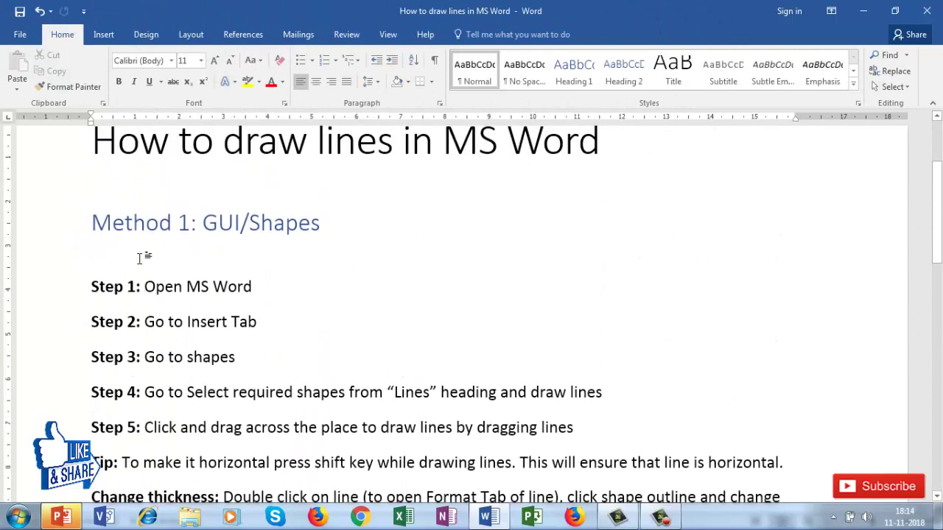
key("BackSpace")
scroll(147, 317, "down", 6)
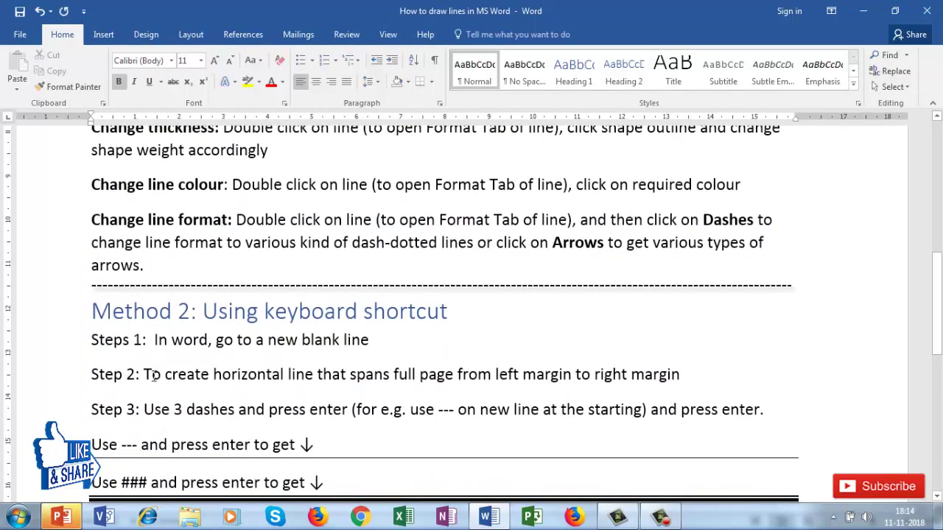
left_click(368, 341, "shift")
left_click(248, 376)
left_click(431, 350)
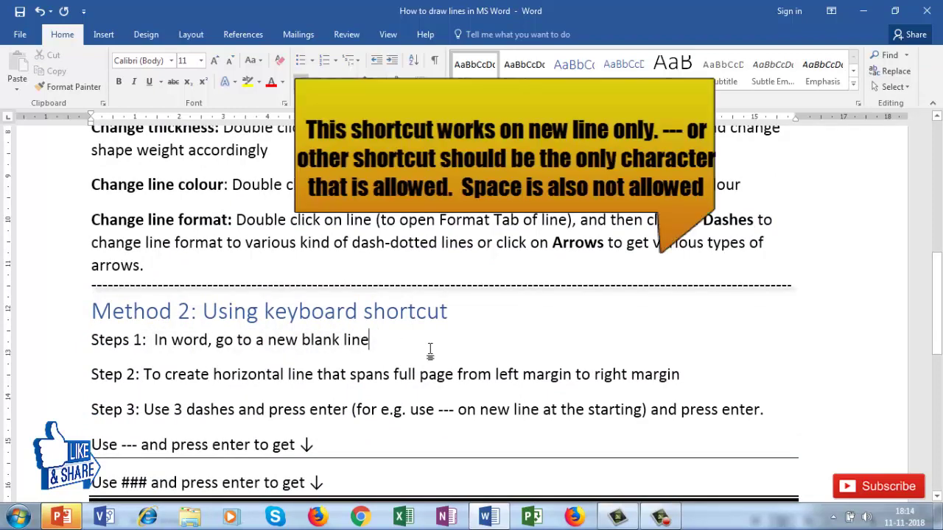
key("Return")
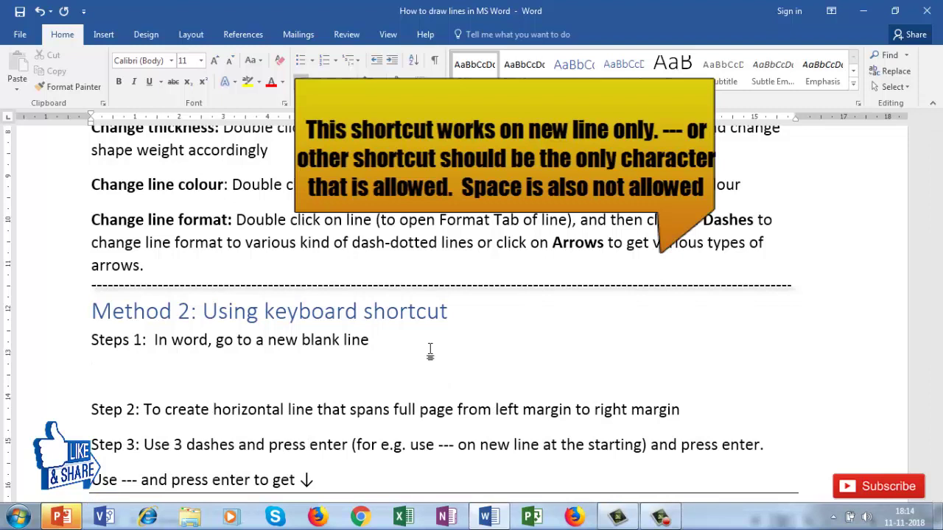
type("---")
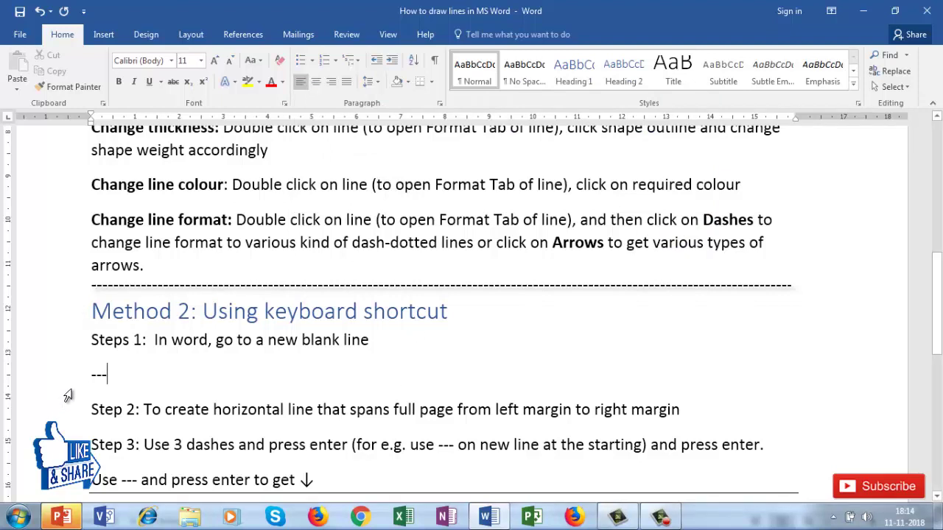
left_click_drag(95, 377, 106, 379)
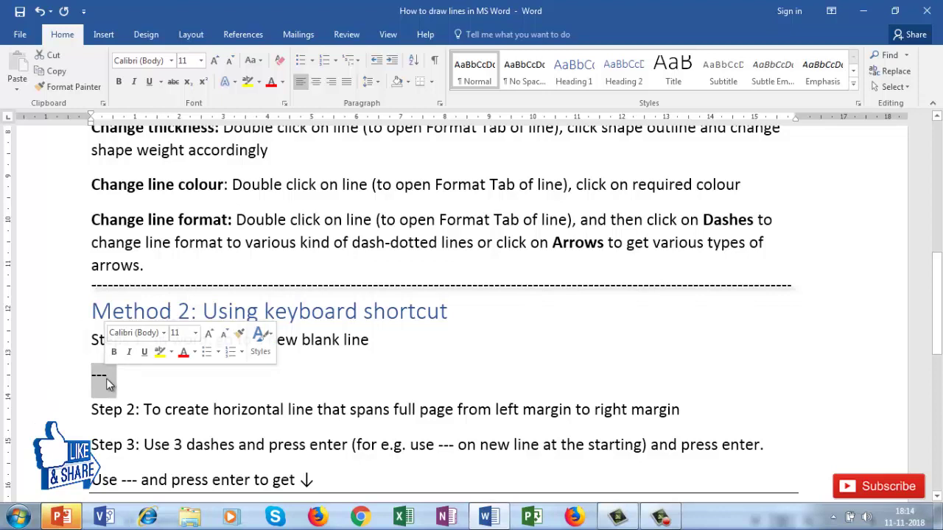
left_click(108, 378)
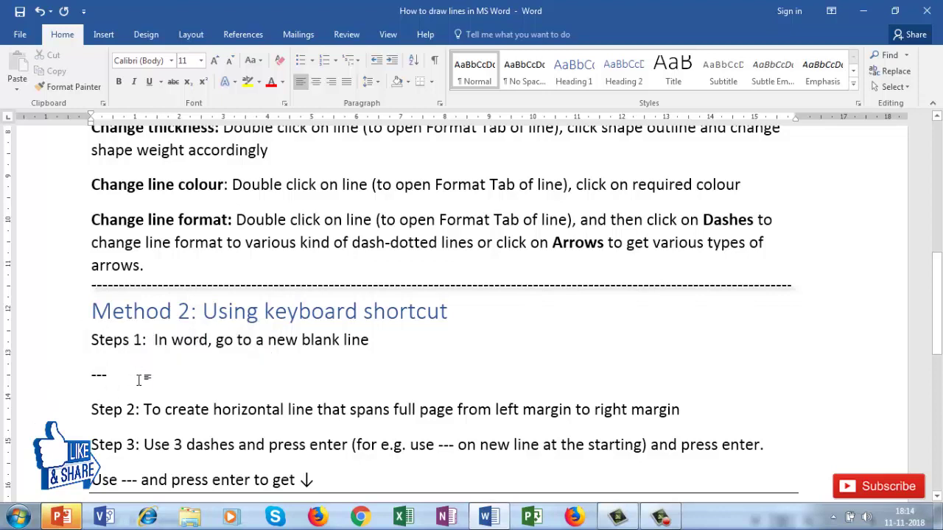
key("Return")
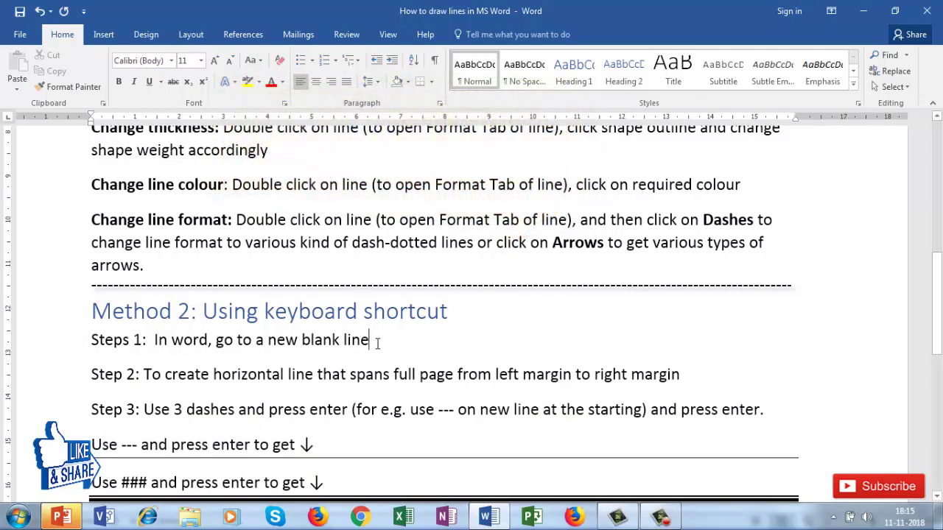
- Highlight the 'spans full page' wording in the Step 2 explanation
scroll(293, 377, "down", 2)
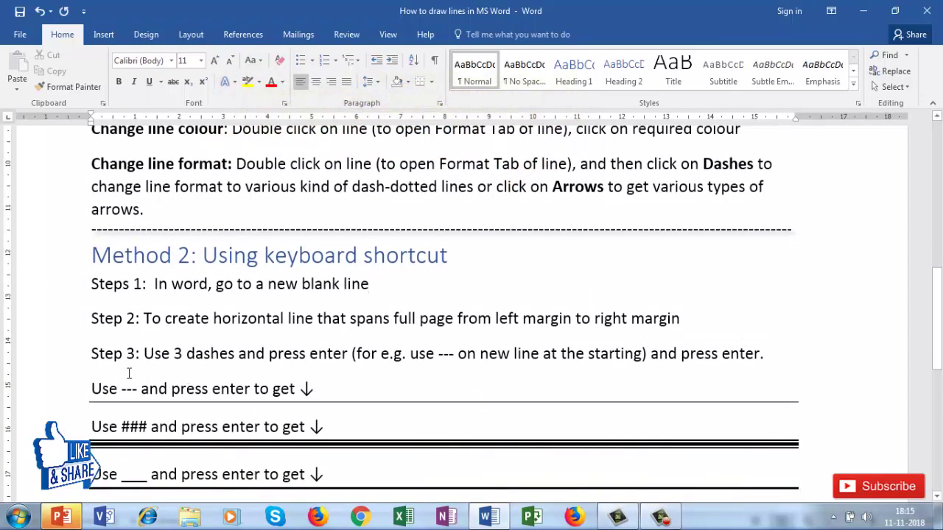
left_click_drag(147, 317, 351, 321)
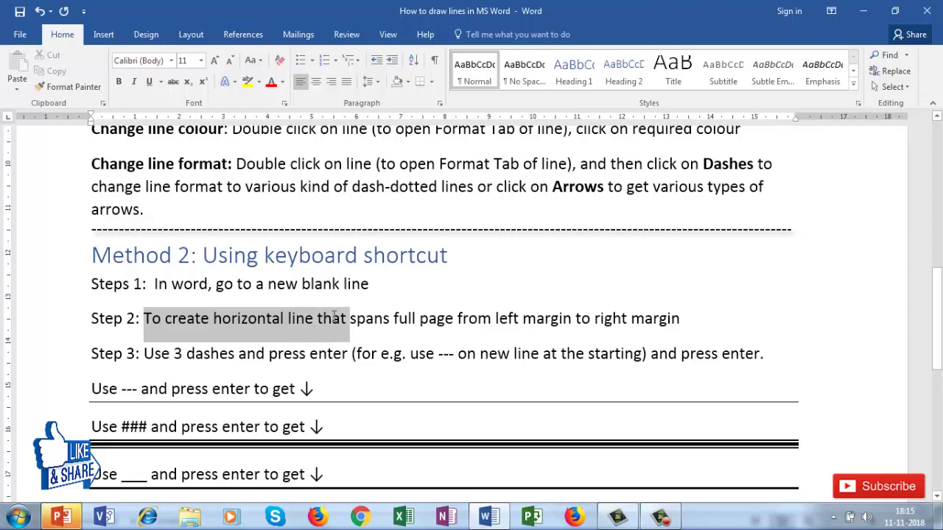
left_click(305, 353)
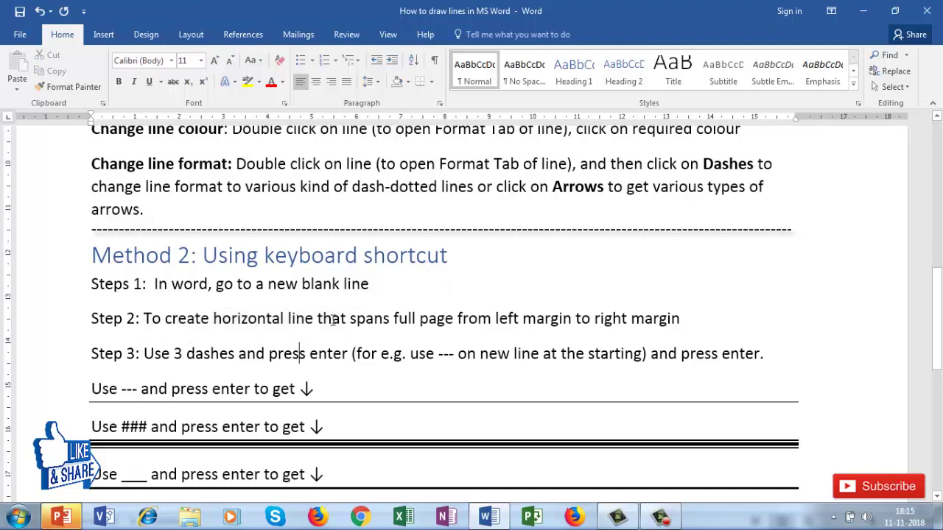
mouse_move(321, 318)
left_mouse_down()
mouse_move(95, 321)
mouse_move(444, 321)
left_mouse_up()
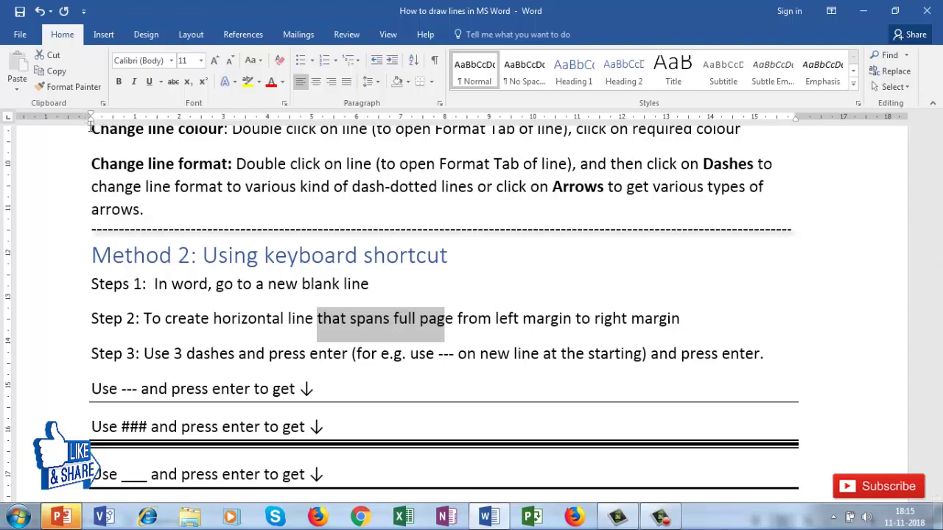
- Type --- on a new line under Steps 1 and press Enter to create the border
left_click(401, 290)
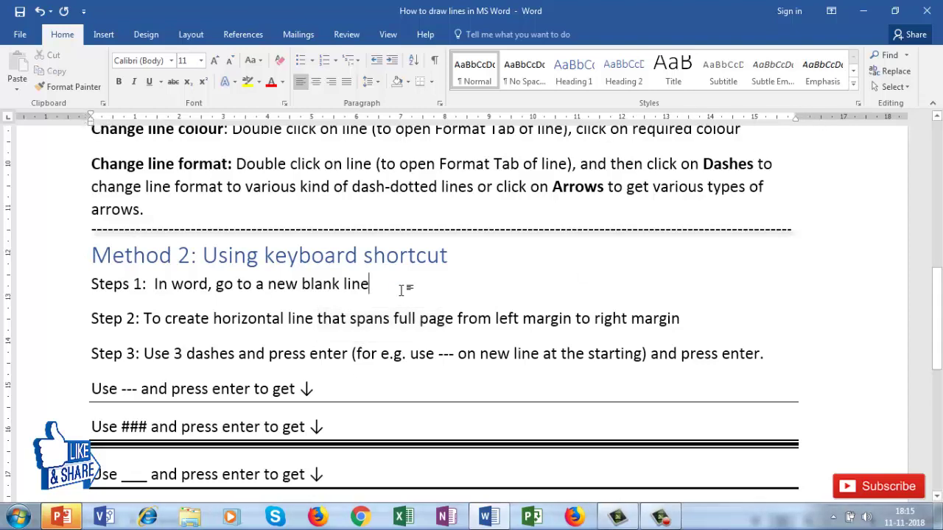
key("Return")
type("---")
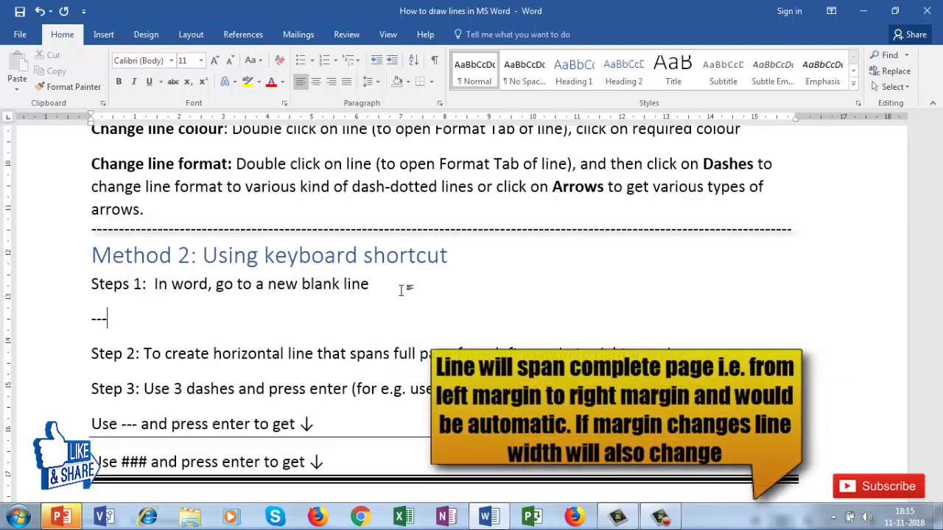
key("Return")
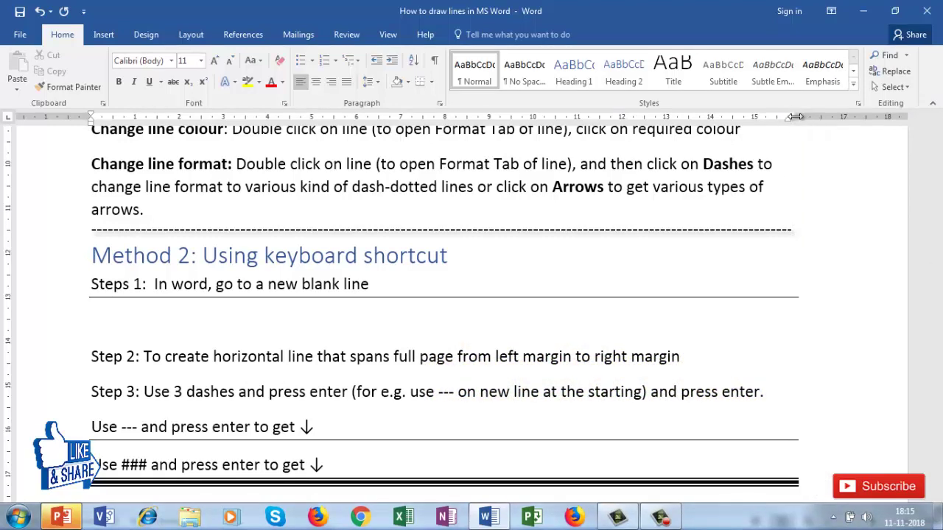
- Narrow the right margin, delete the blank line under the border, and select the dashed line
mouse_move(798, 118)
left_mouse_down()
mouse_move(855, 118)
mouse_move(799, 121)
left_mouse_up()
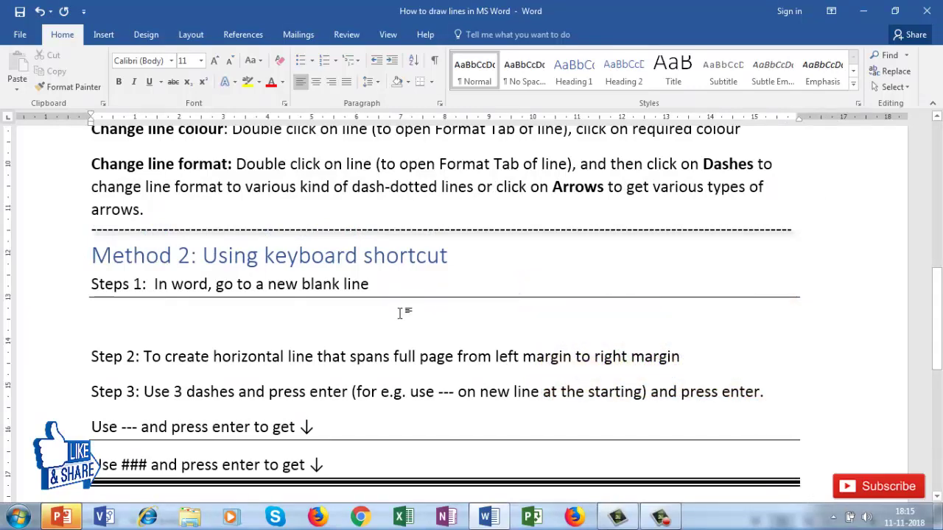
left_click(116, 317)
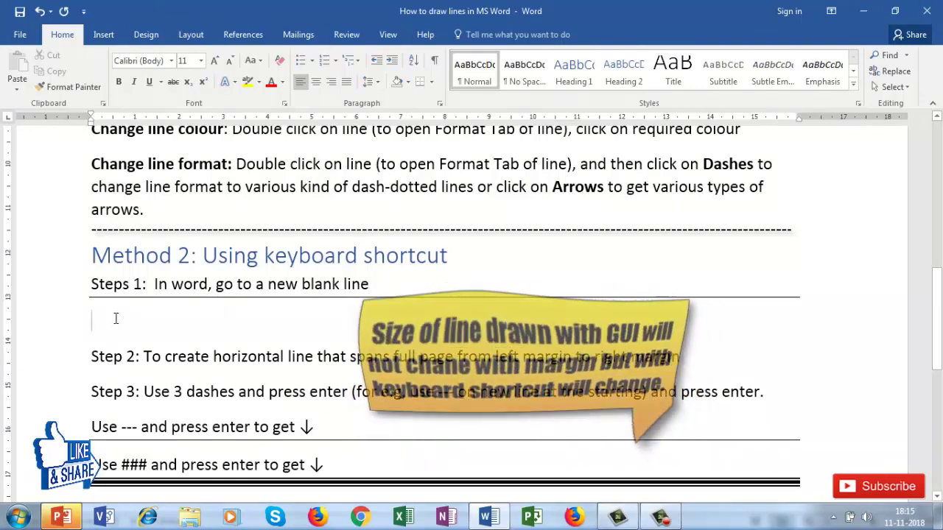
key("BackSpace")
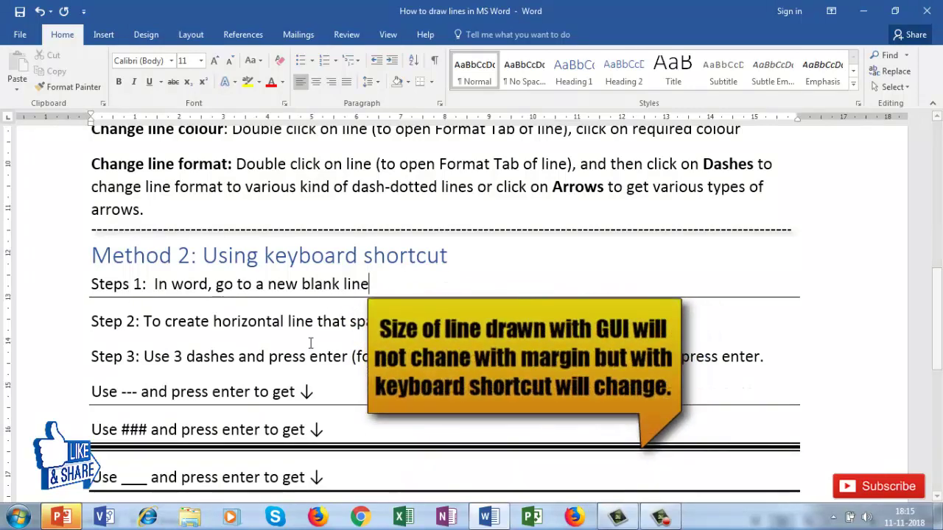
left_click(636, 230)
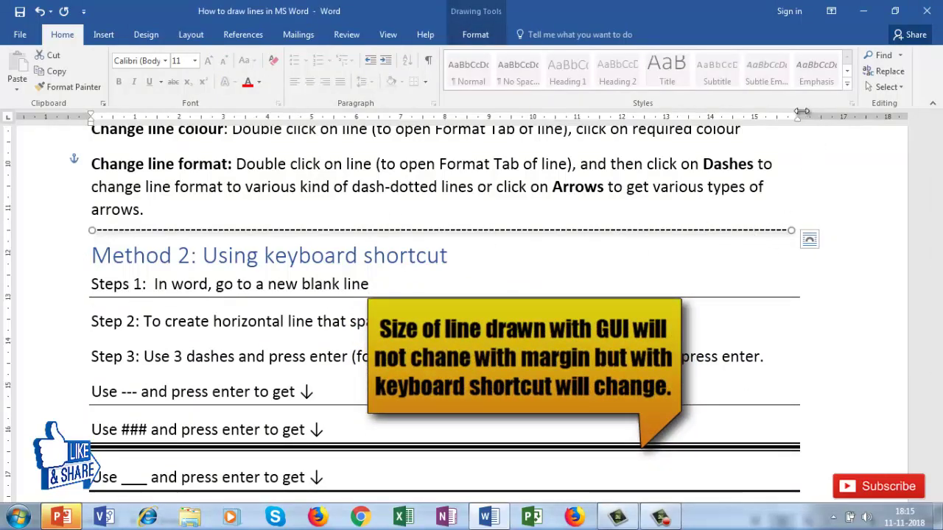
- Shift the ruler's right margin so the border lines end level with the dashed drawn line
left_click_drag(800, 110, 865, 112)
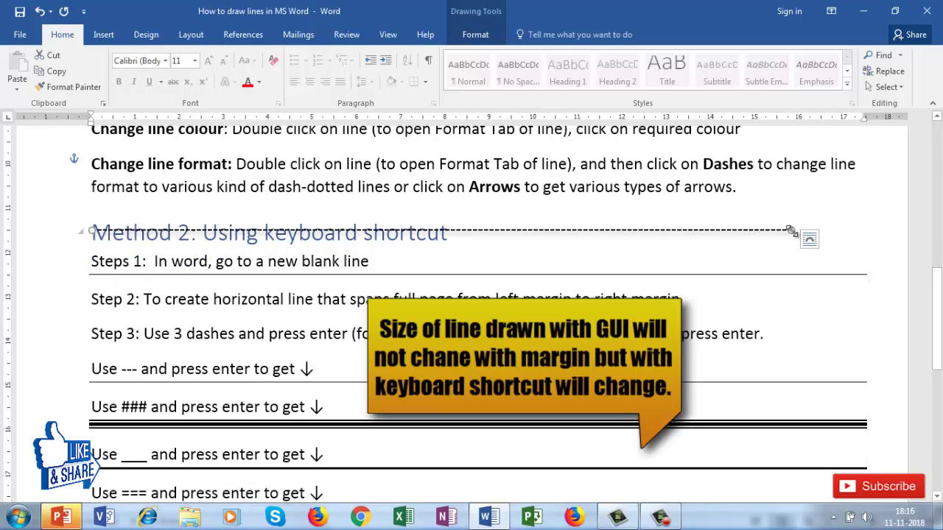
left_click_drag(864, 117, 788, 122)
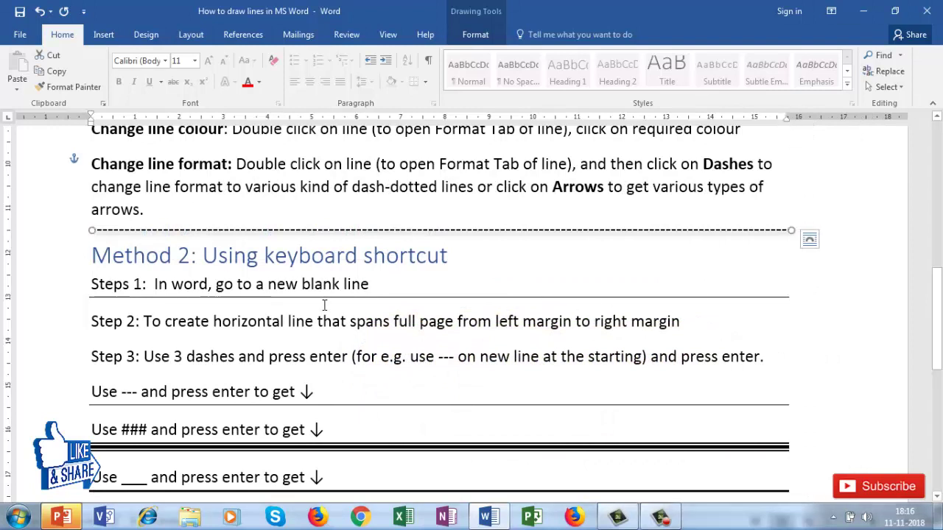
left_click(383, 292)
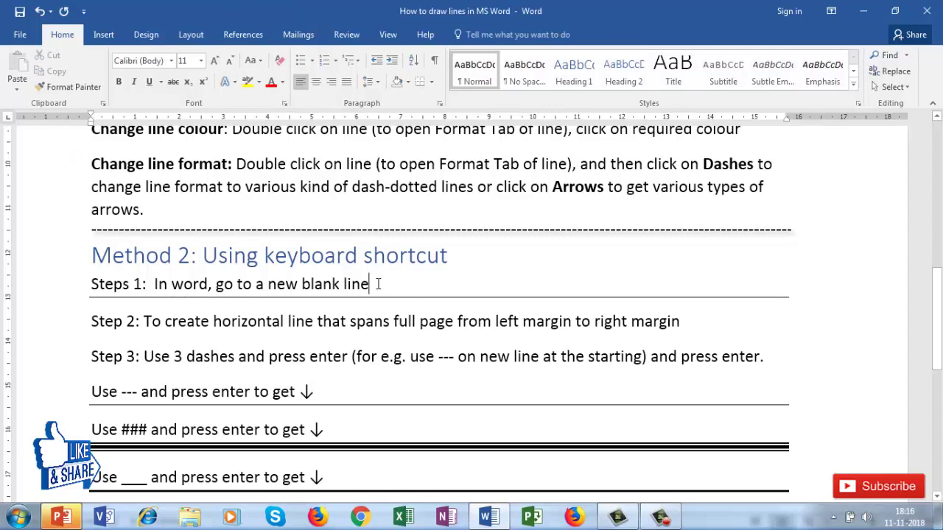
key("ctrl+z")
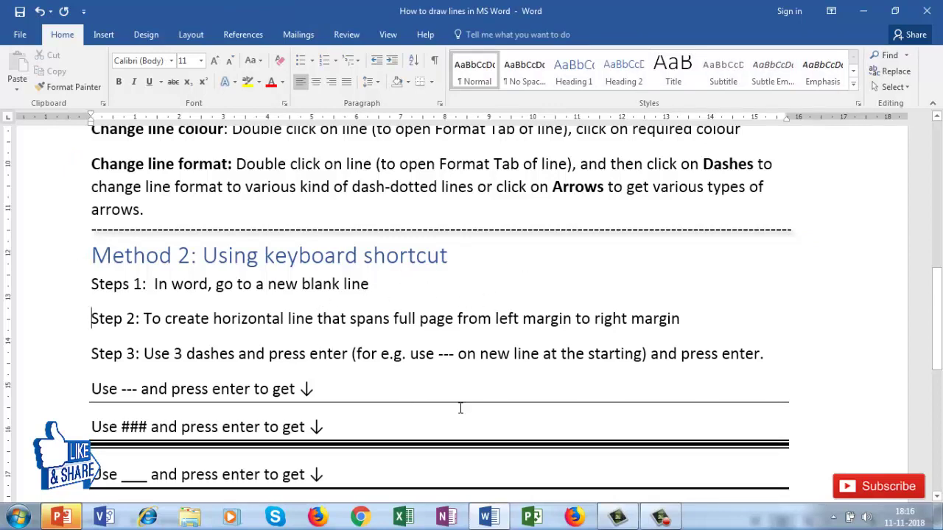
scroll(247, 398, "down", 3)
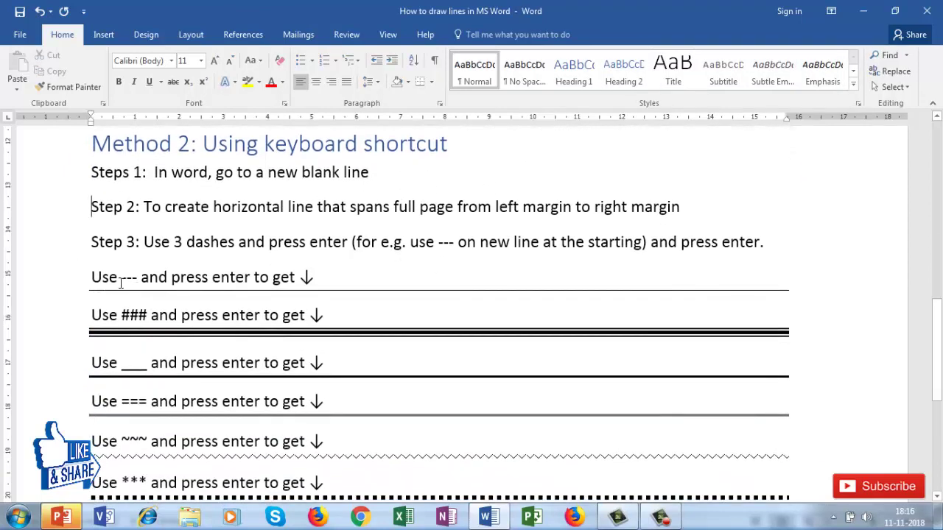
mouse_move(121, 285)
left_mouse_down()
mouse_move(138, 284)
mouse_move(121, 283)
left_mouse_up()
left_click(139, 287)
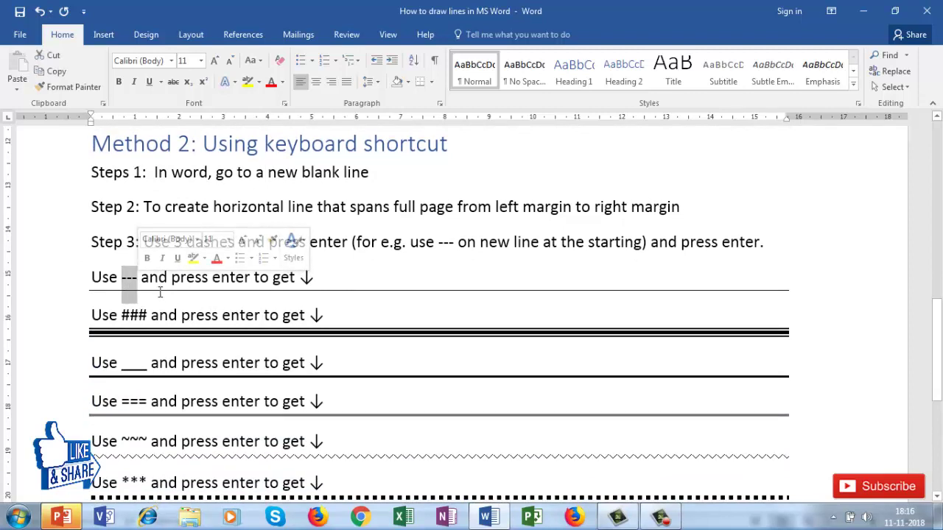
left_click(160, 293)
left_click_drag(122, 316, 148, 318)
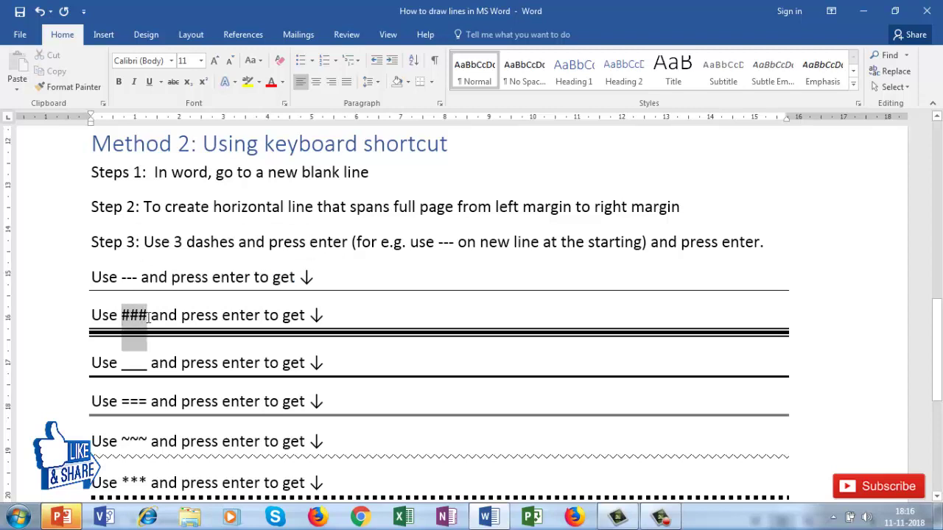
left_click(205, 315)
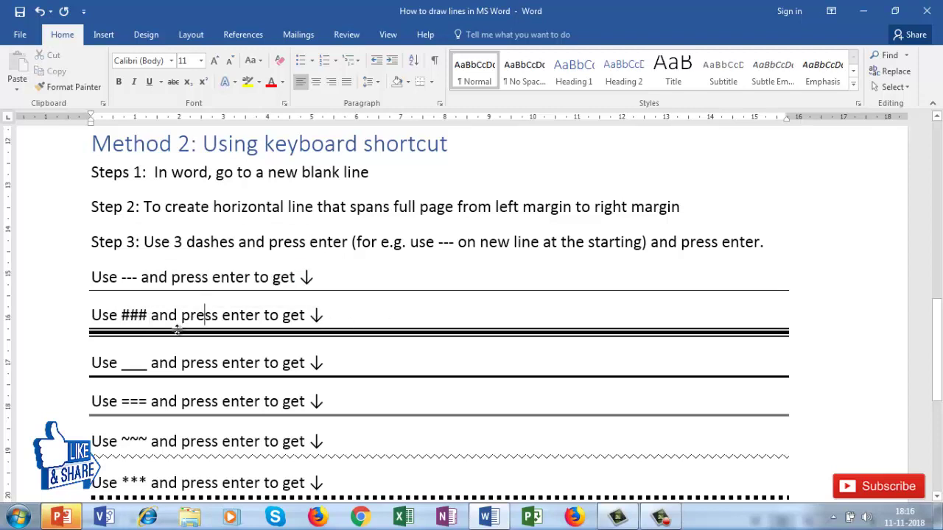
double_click(118, 372)
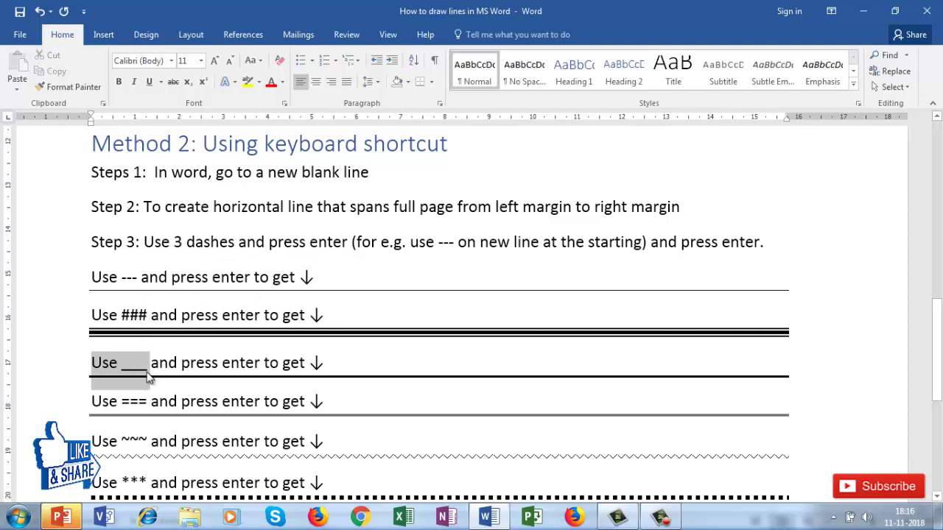
left_click(218, 362)
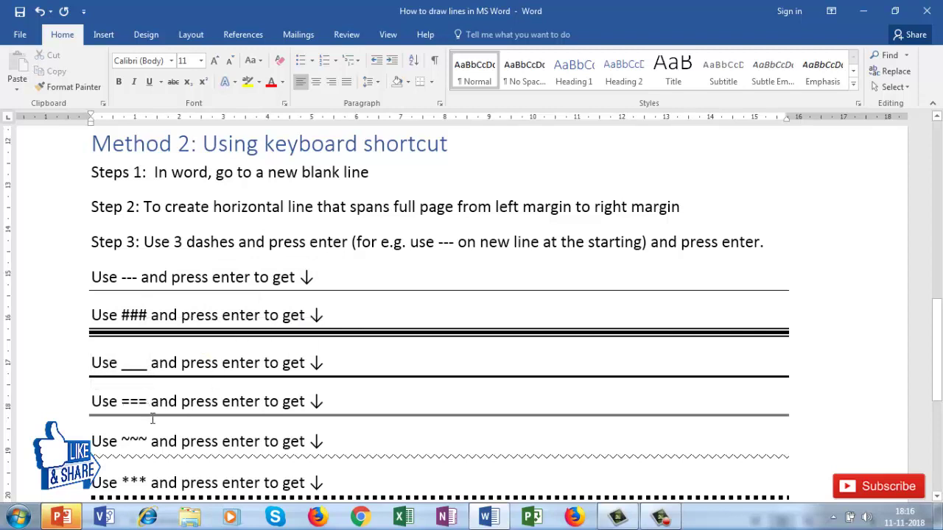
left_click_drag(122, 441, 148, 442)
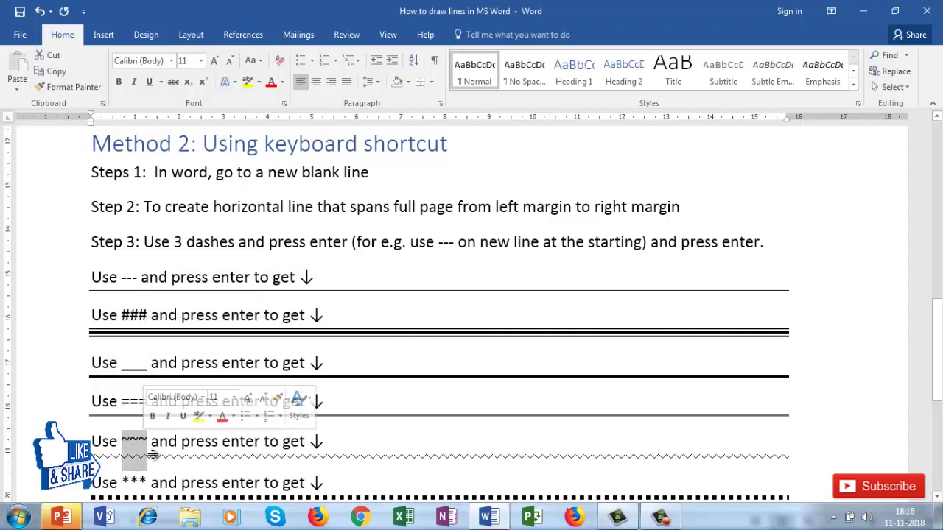
scroll(178, 452, "down", 1)
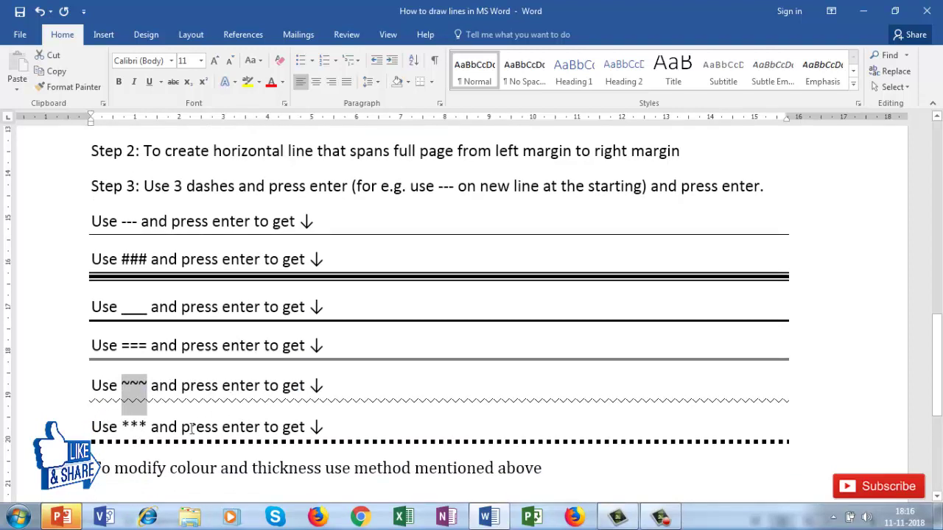
left_click(151, 428)
left_click_drag(148, 427, 121, 427)
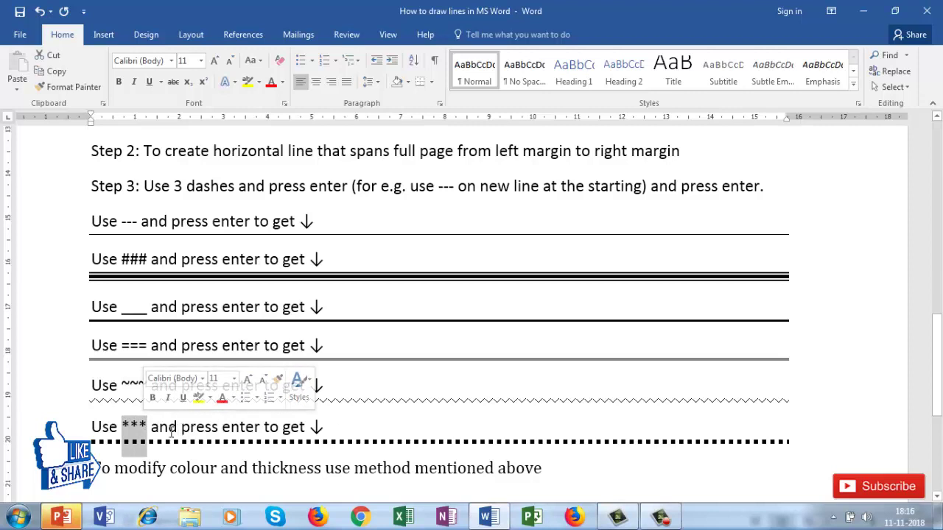
key("Up")
key("End")
scroll(534, 442, "down", 1)
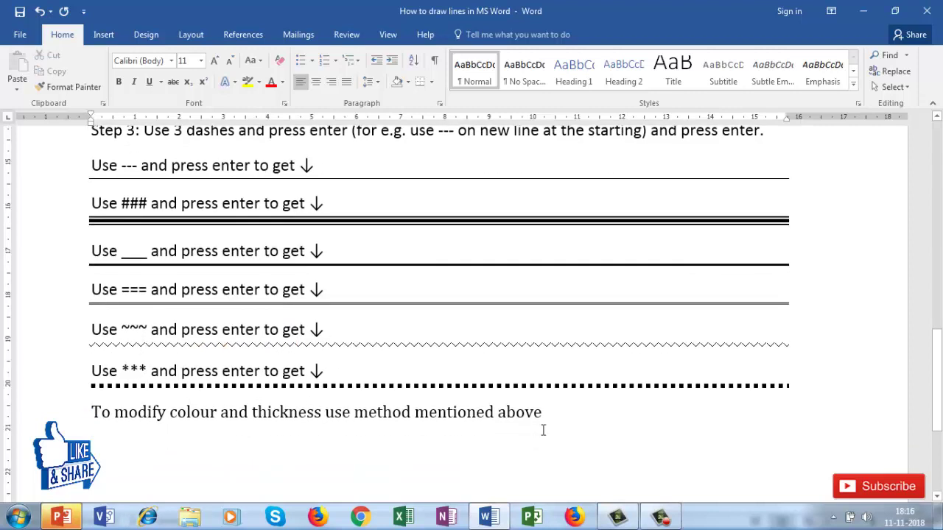
left_click(560, 404)
key("Return")
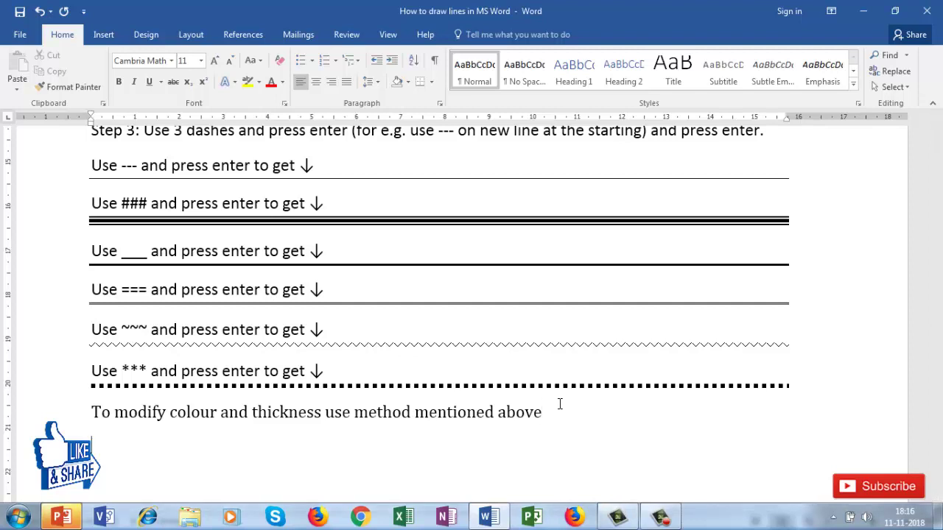
type("***")
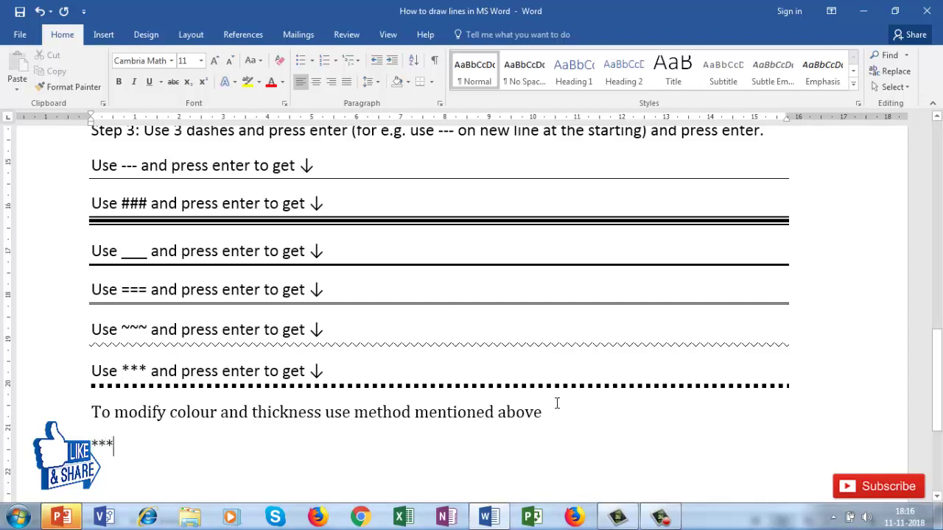
key("Return")
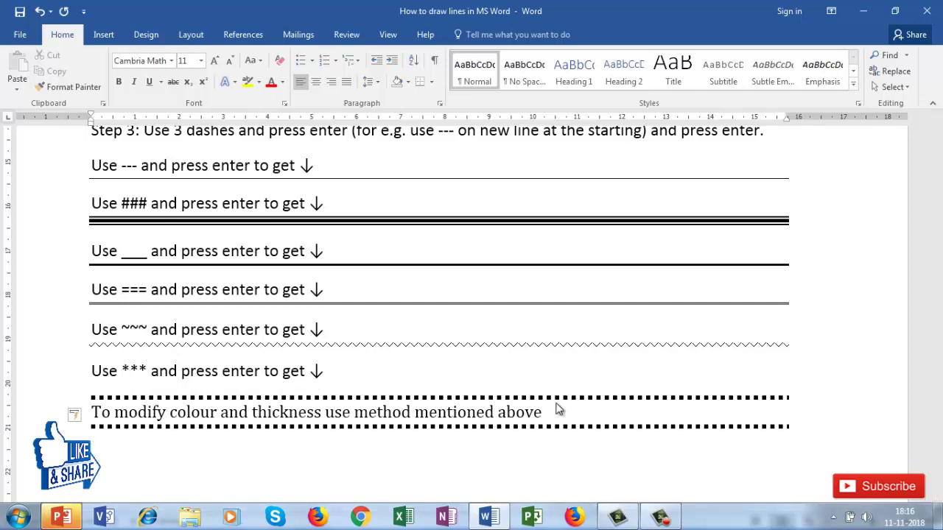
key("ctrl+z")
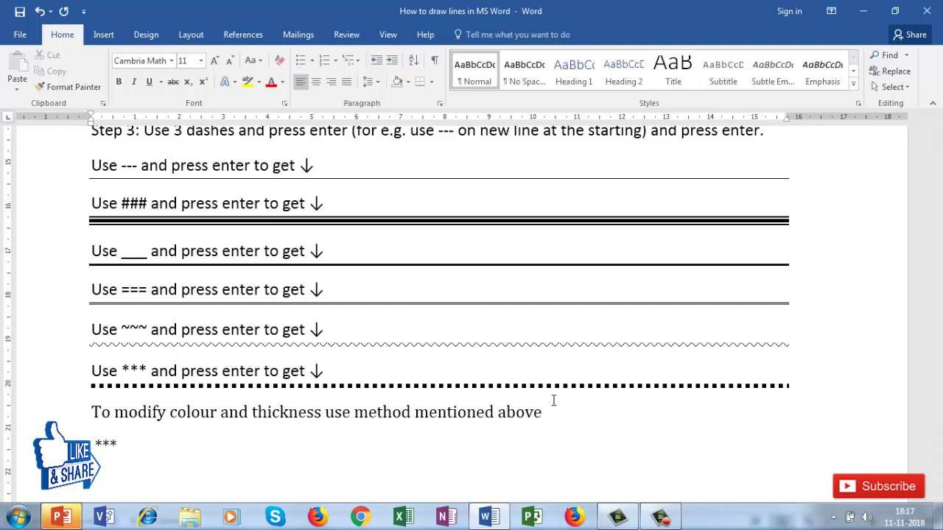
key("Right")
key("Right")
key("BackSpace")
key("BackSpace")
key("BackSpace")
type("***")
key("Return")
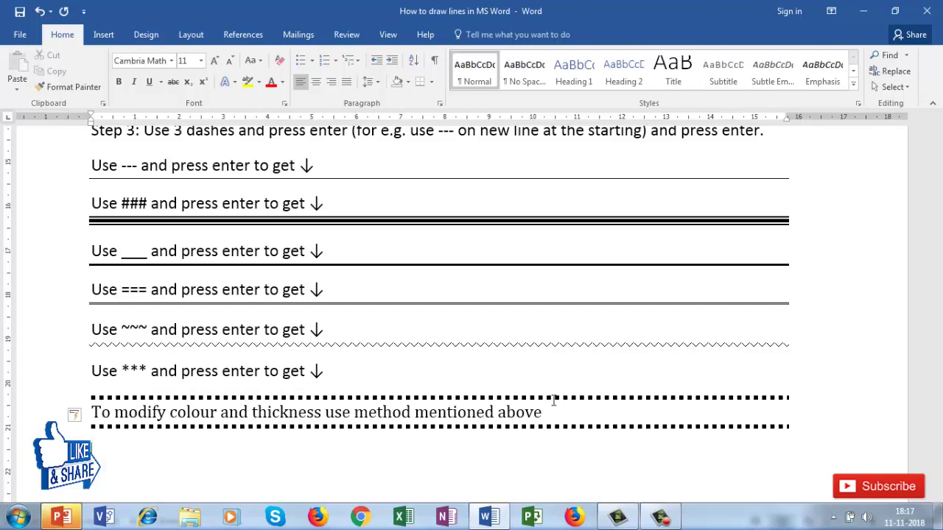
key("ctrl+z")
key("BackSpace")
key("BackSpace")
key("BackSpace")
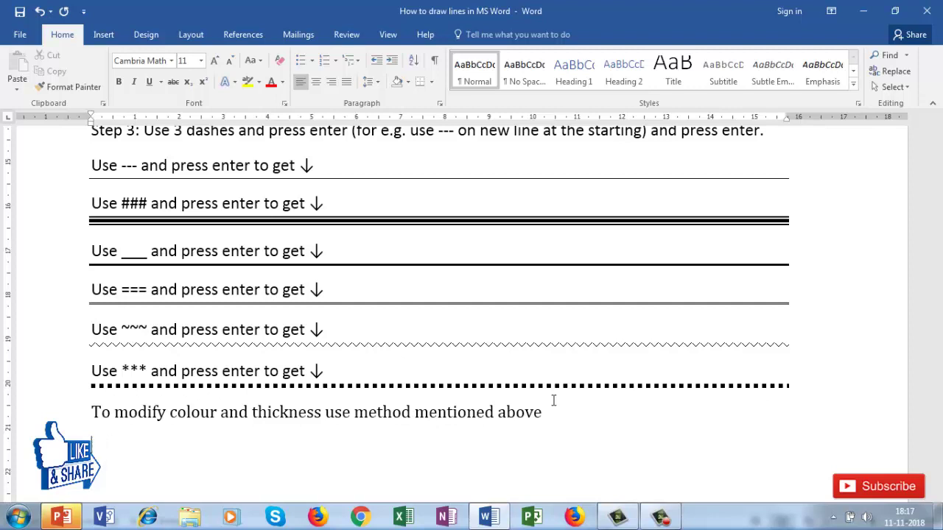
type("***")
key("BackSpace")
key("BackSpace")
key("BackSpace")
type("~~~")
key("Return")
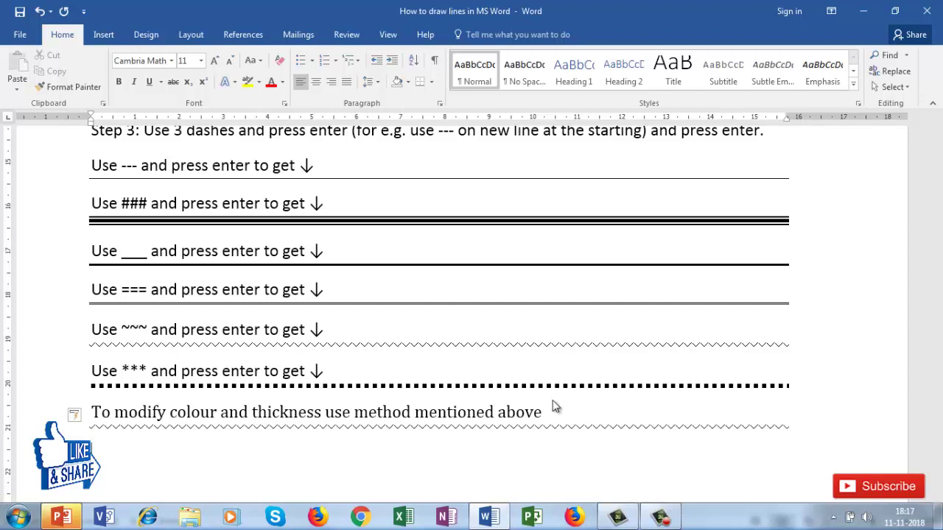
key("ctrl+z")
key("BackSpace")
key("BackSpace")
key("BackSpace")
type("***")
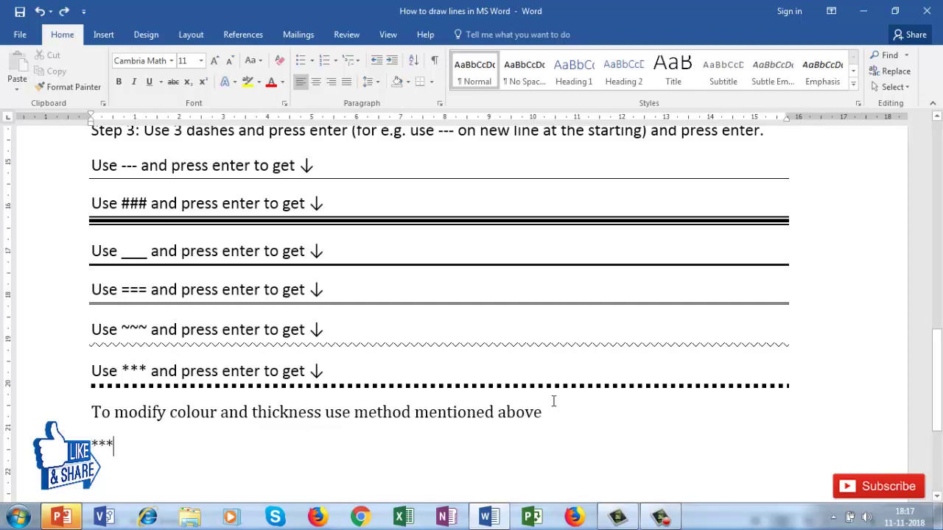
key("BackSpace")
key("BackSpace")
key("BackSpace")
key("BackSpace")
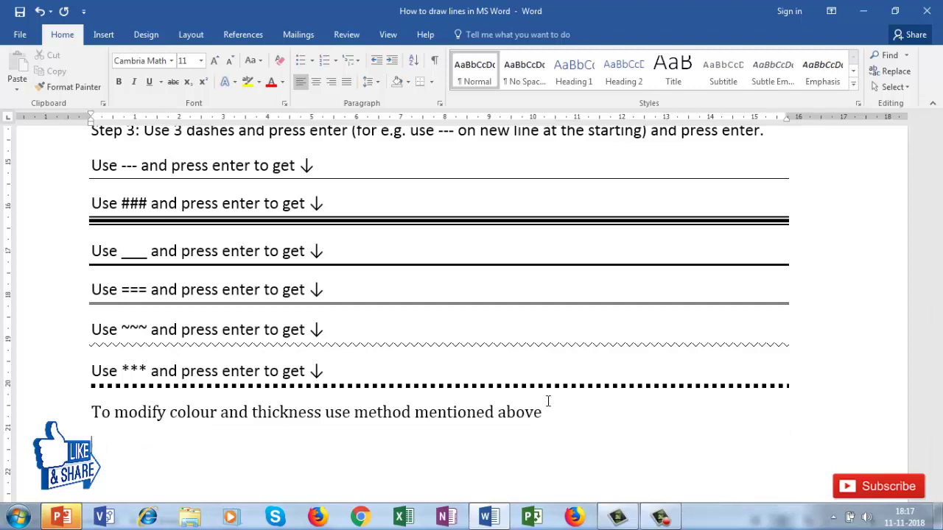
scroll(548, 401, "up", 2)
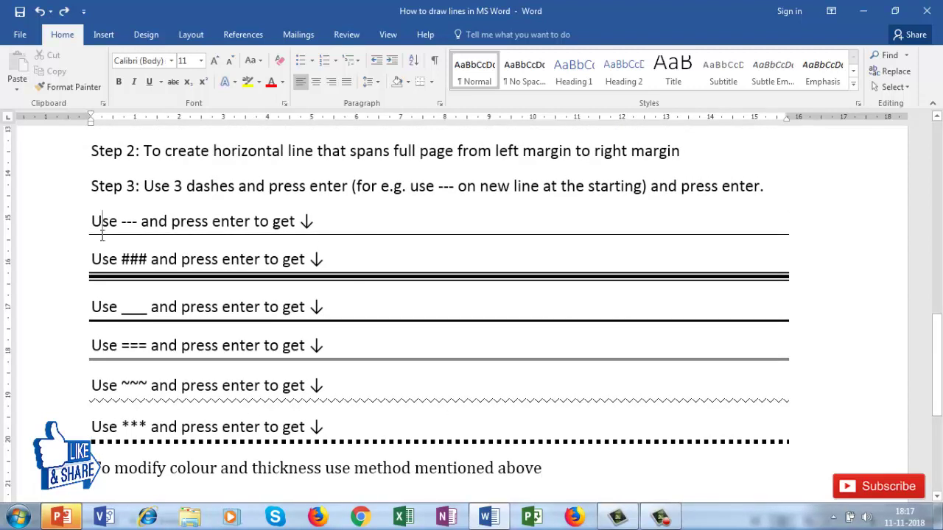
- Insert a blank line after the 'Use --- and press enter to get ↓' example
double_click(96, 234)
left_click(347, 235)
key("Return")
scroll(87, 45, "down", 8)
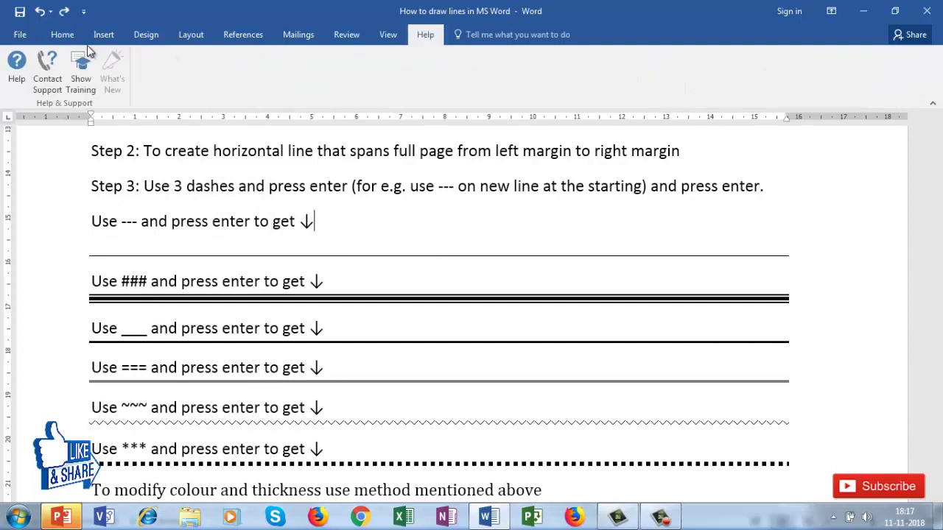
scroll(87, 45, "up", 9)
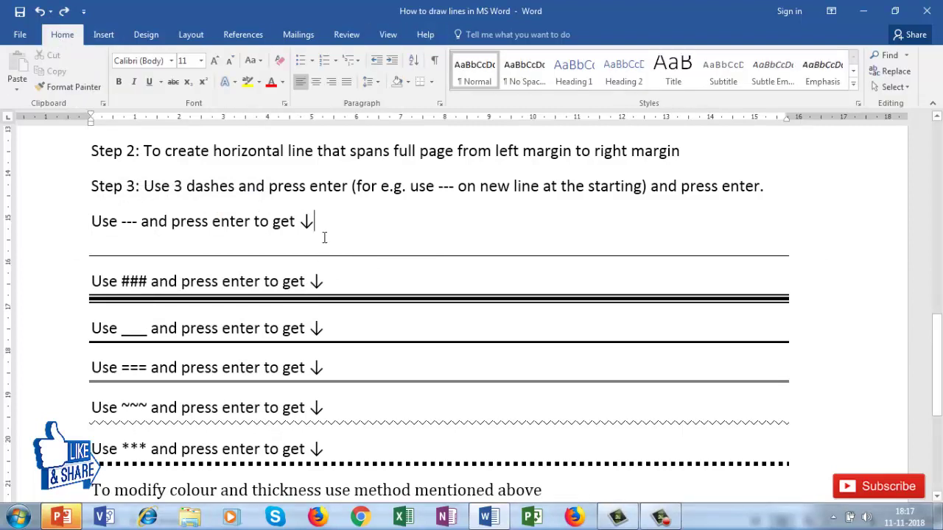
- Try deleting the break after the down arrow, then undo to restore the ### triple border
key("Left")
left_click_drag(301, 259, 327, 261)
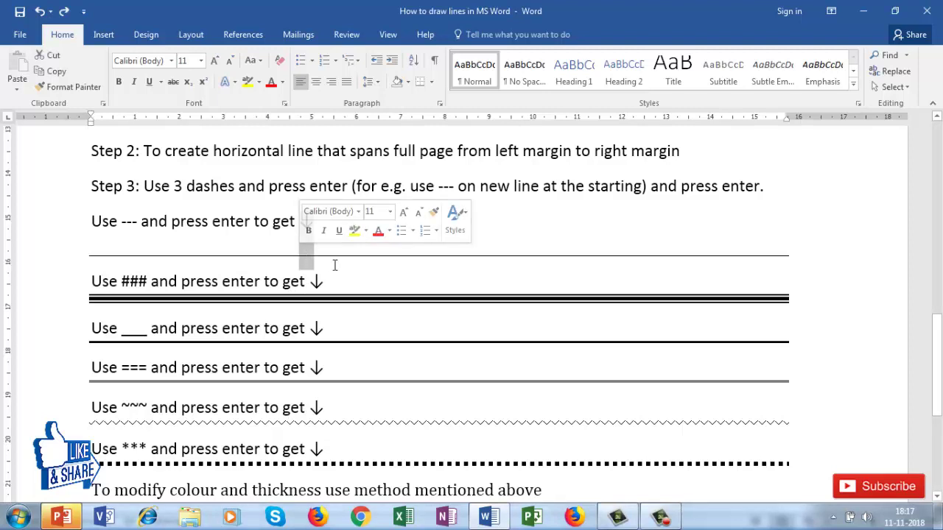
left_click(329, 223)
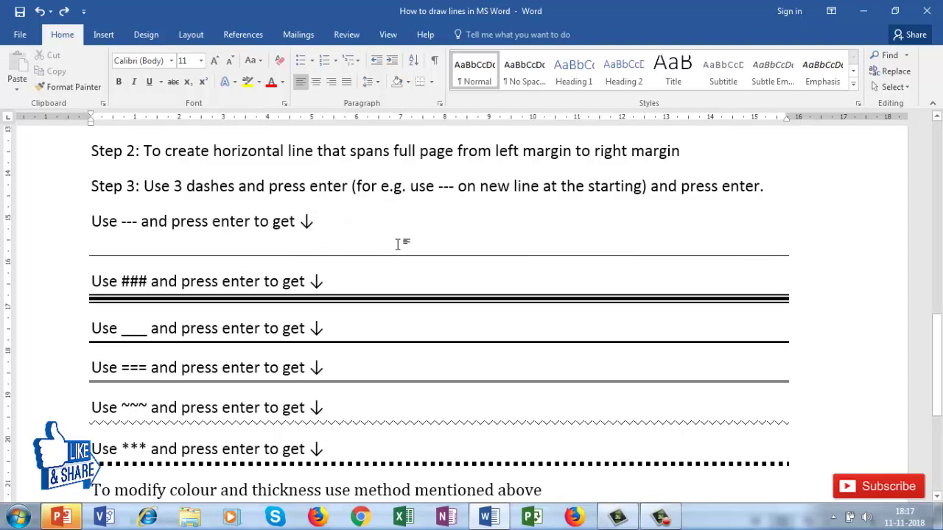
key("Delete")
key("ctrl+z")
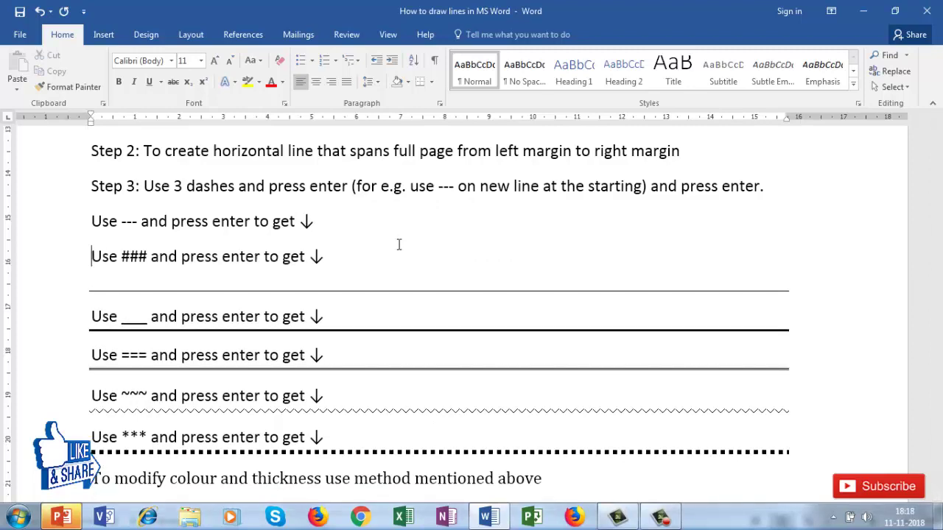
key("ctrl+z")
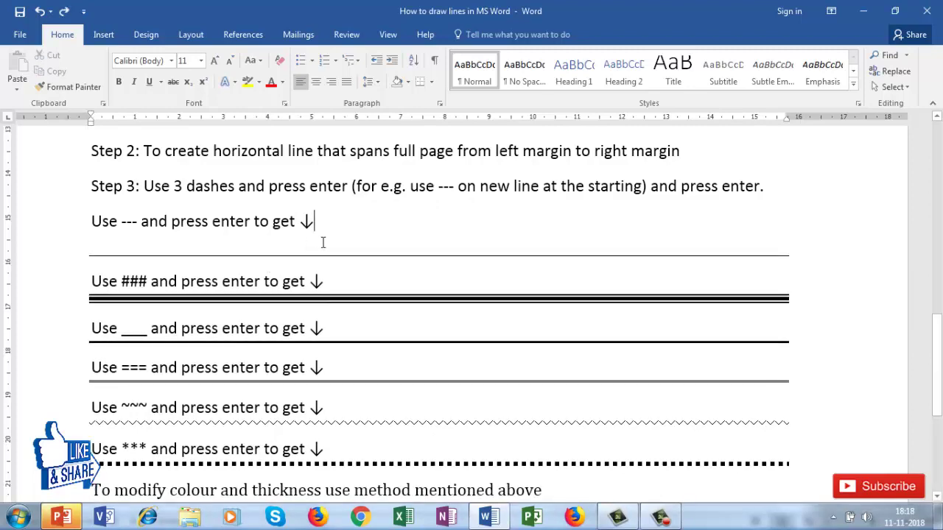
scroll(322, 242, "up", 3)
scroll(153, 283, "down", 1)
scroll(152, 283, "up", 3)
scroll(151, 291, "down", 3)
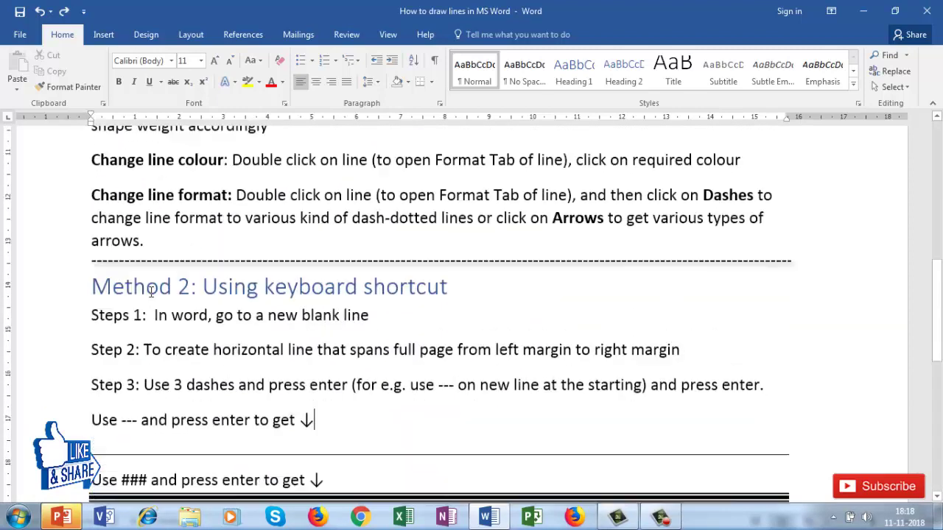
scroll(151, 291, "down", 8)
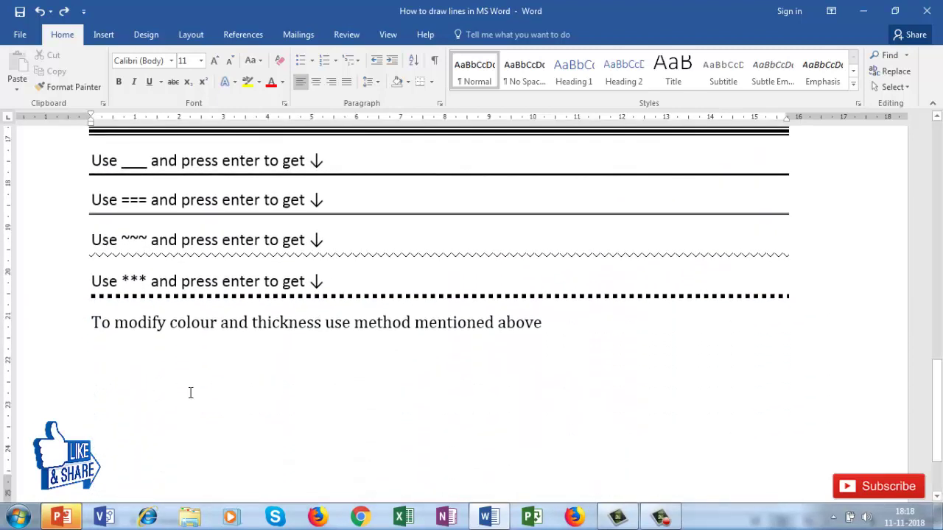